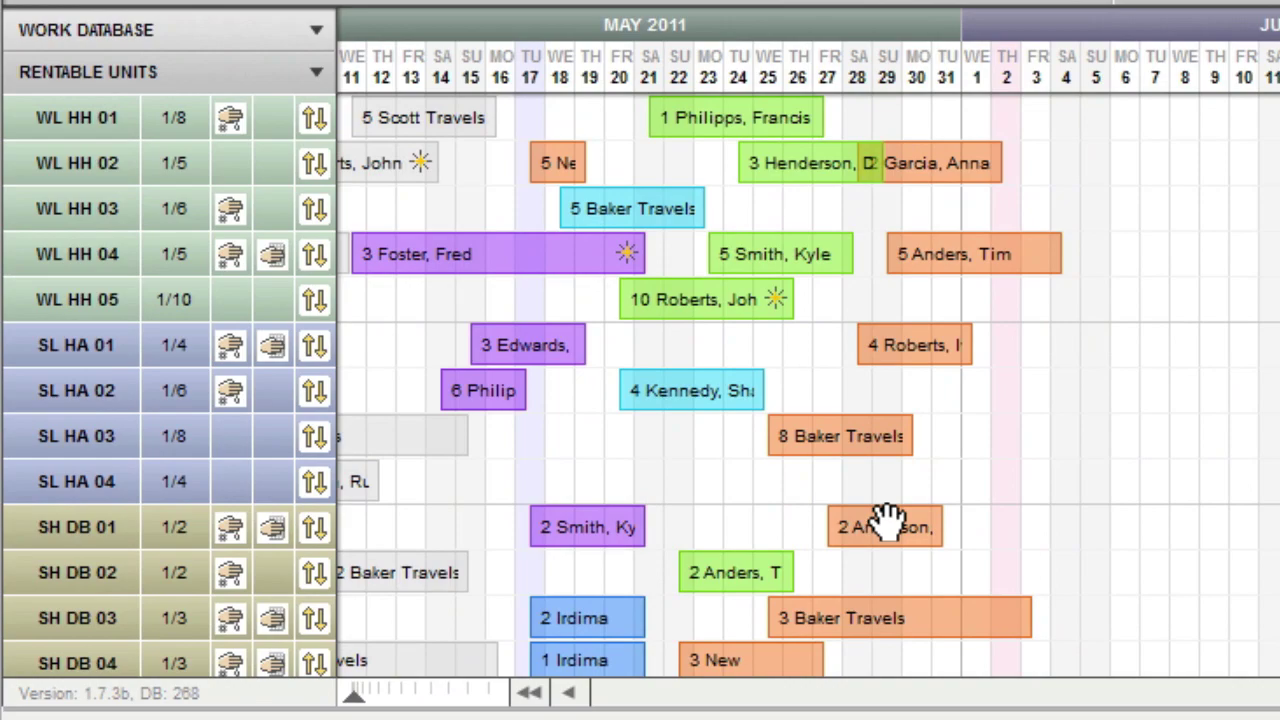
Step: Bring up the Reception window's View menu display options
mouse_move(886, 518)
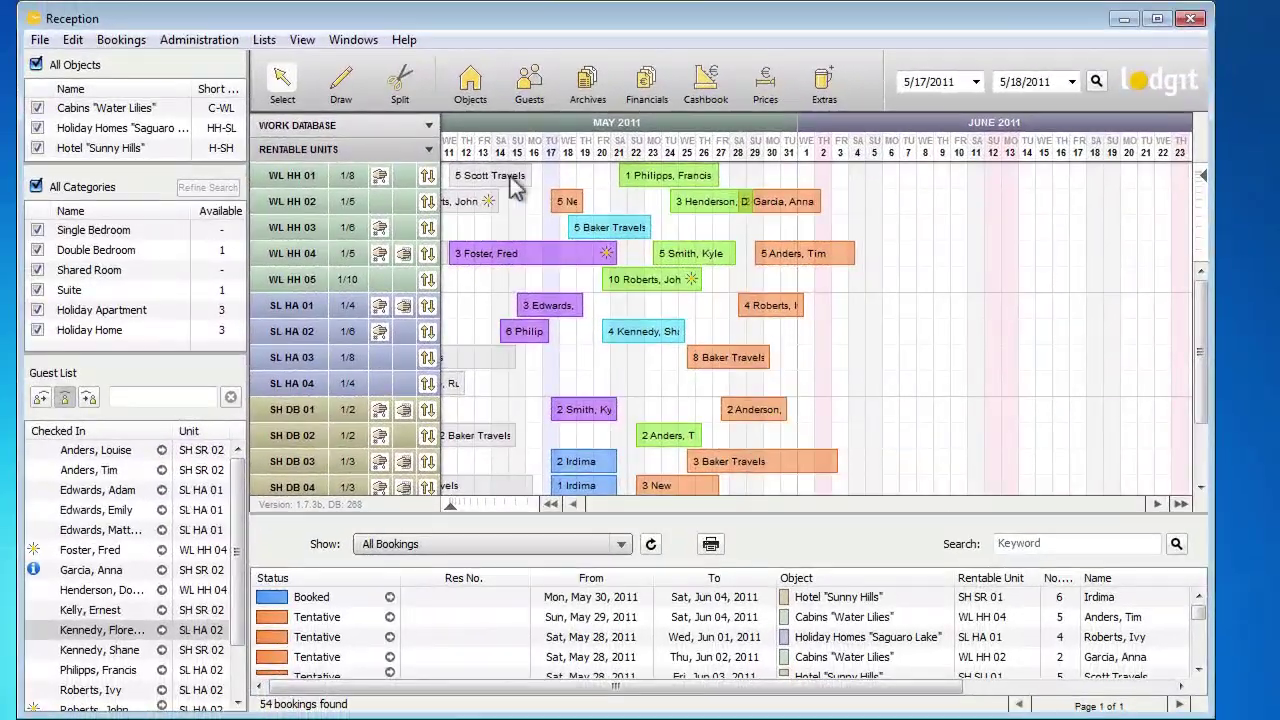
Step: Hide the booking list and set unit columns to Beds (min/max) without Synchronize
click(278, 21)
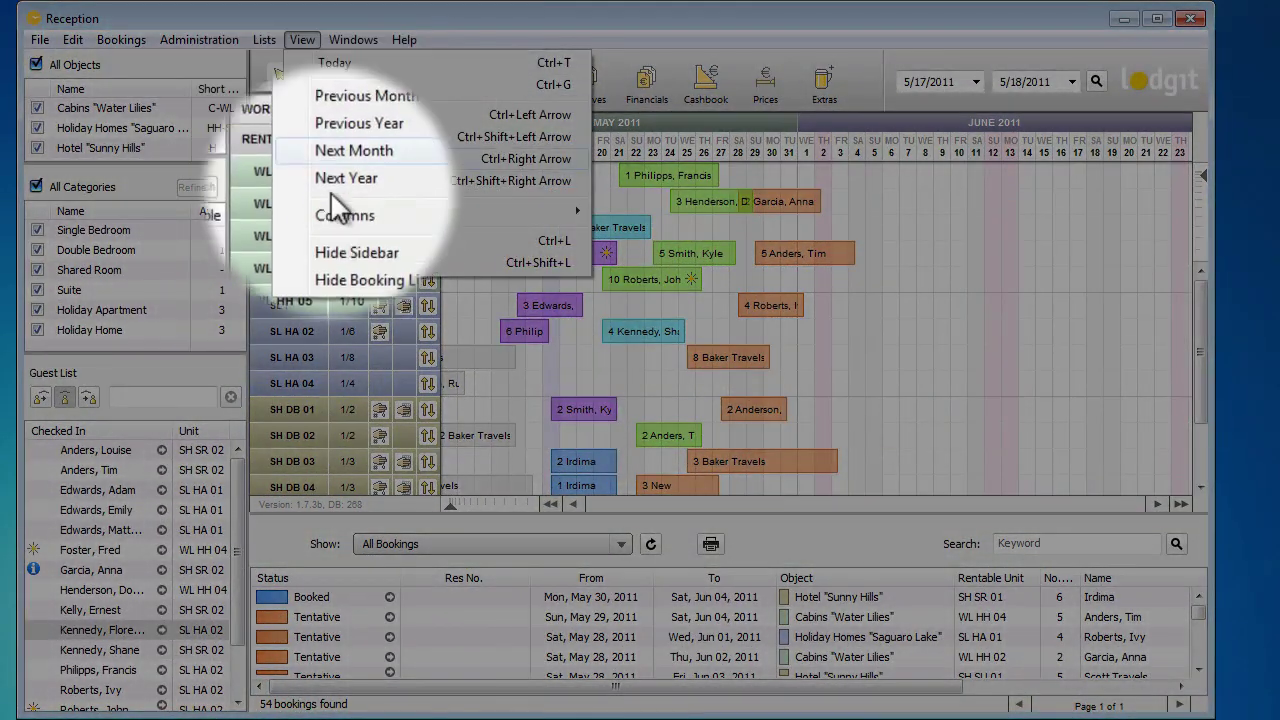
click(311, 257)
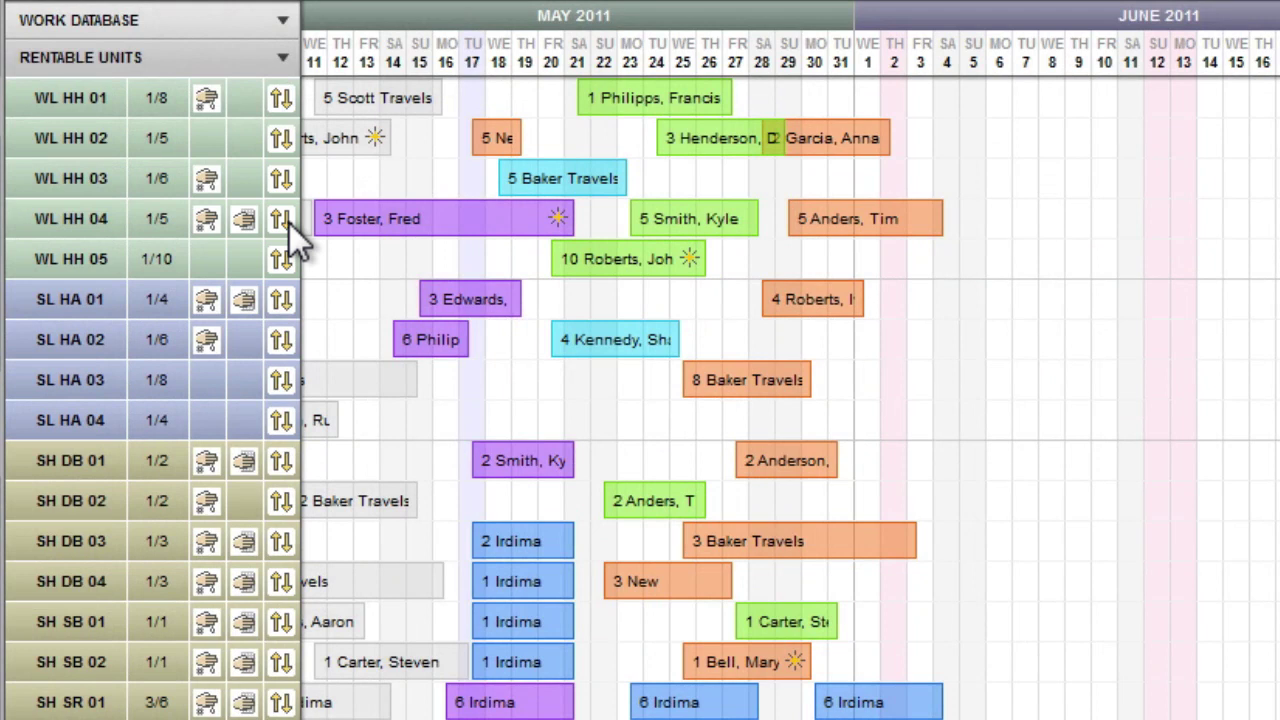
click(283, 58)
click(293, 74)
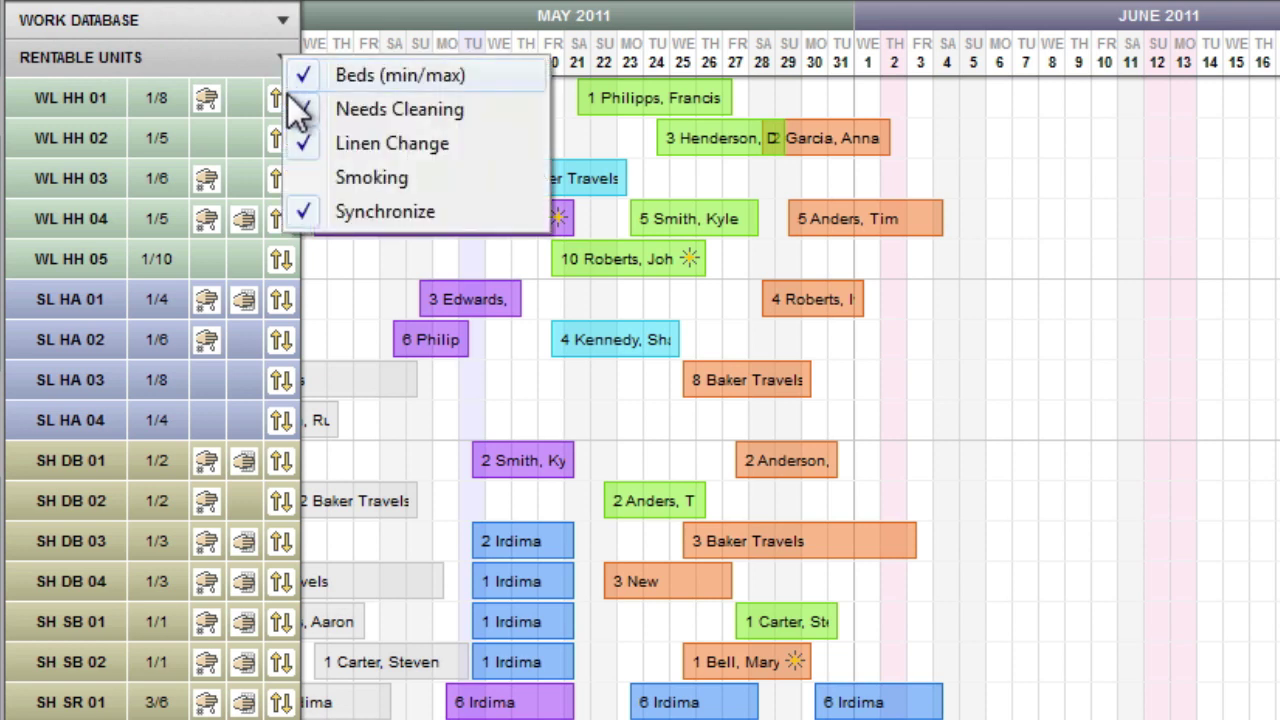
click(305, 206)
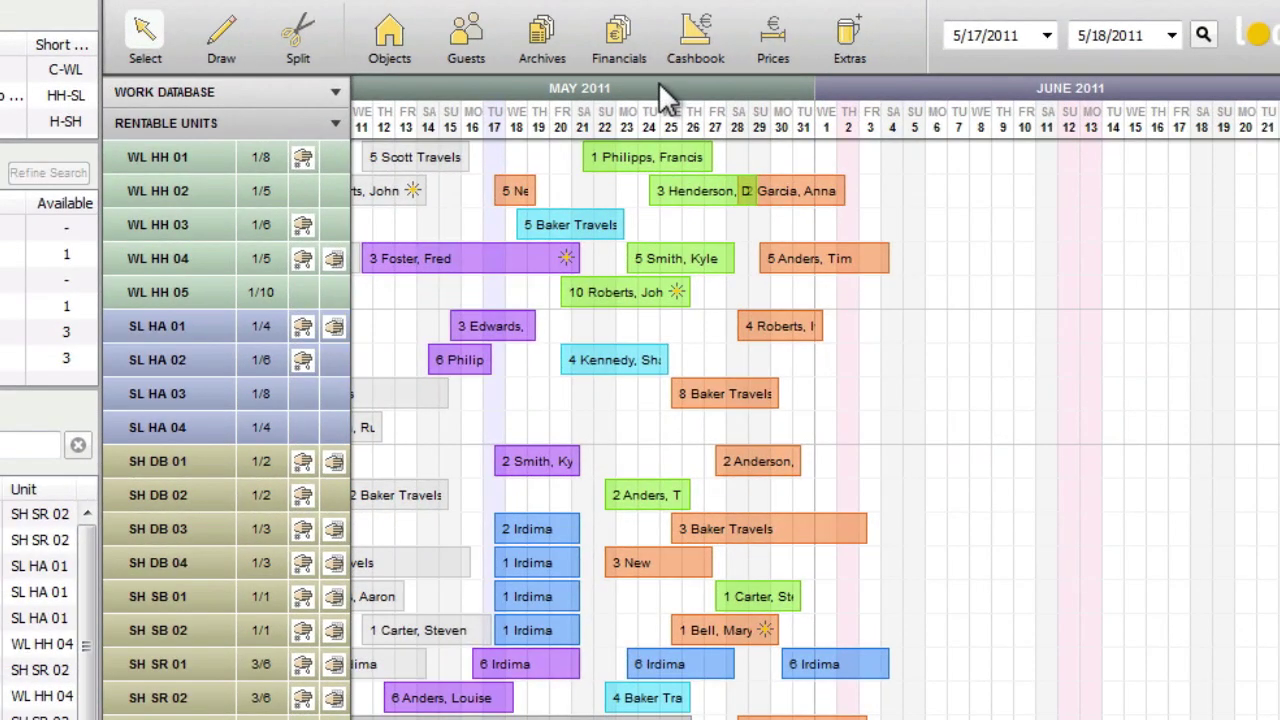
Step: Move the schedule with View > Today and panning to span 26 April – 8 June 2011
scroll(658, 81, up, 3)
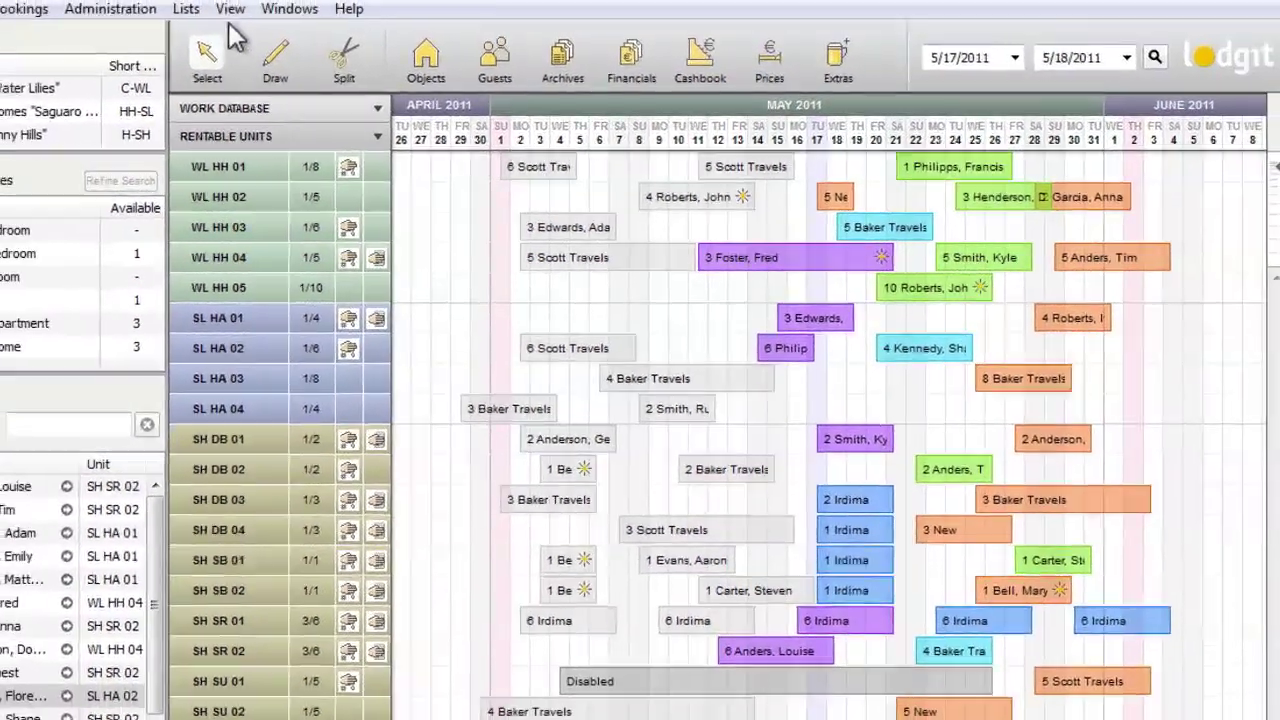
click(230, 9)
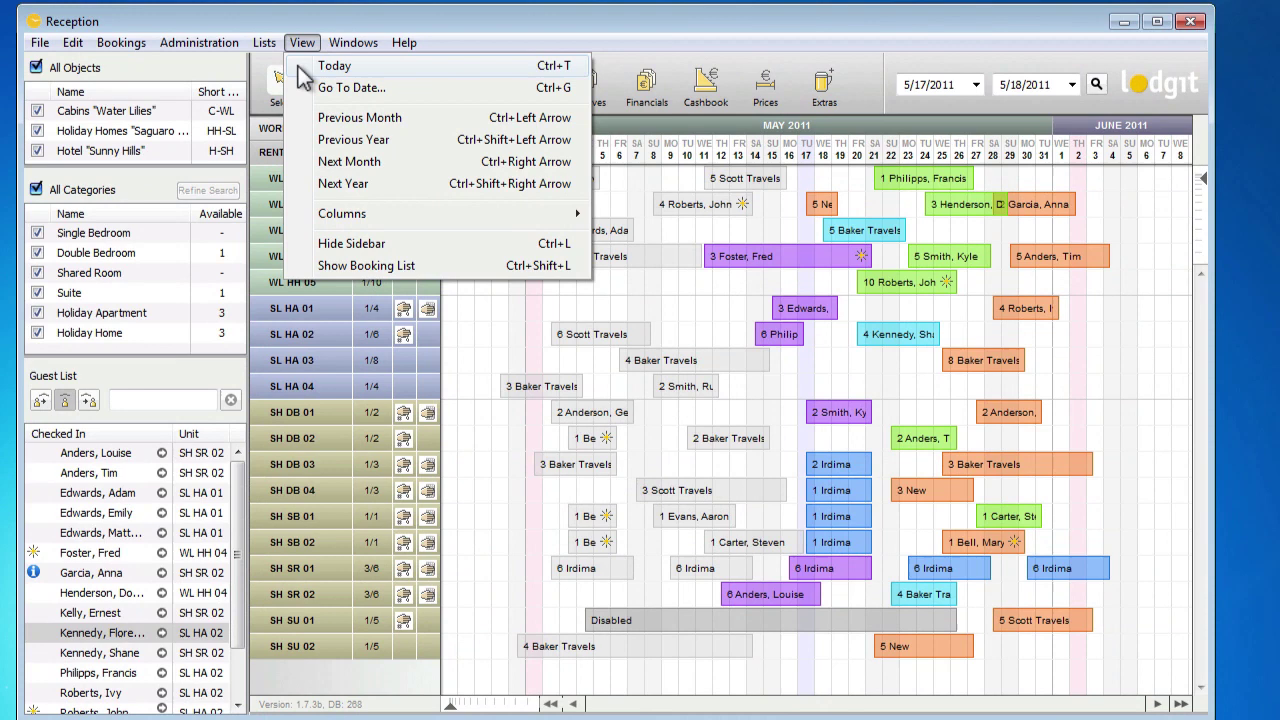
click(298, 66)
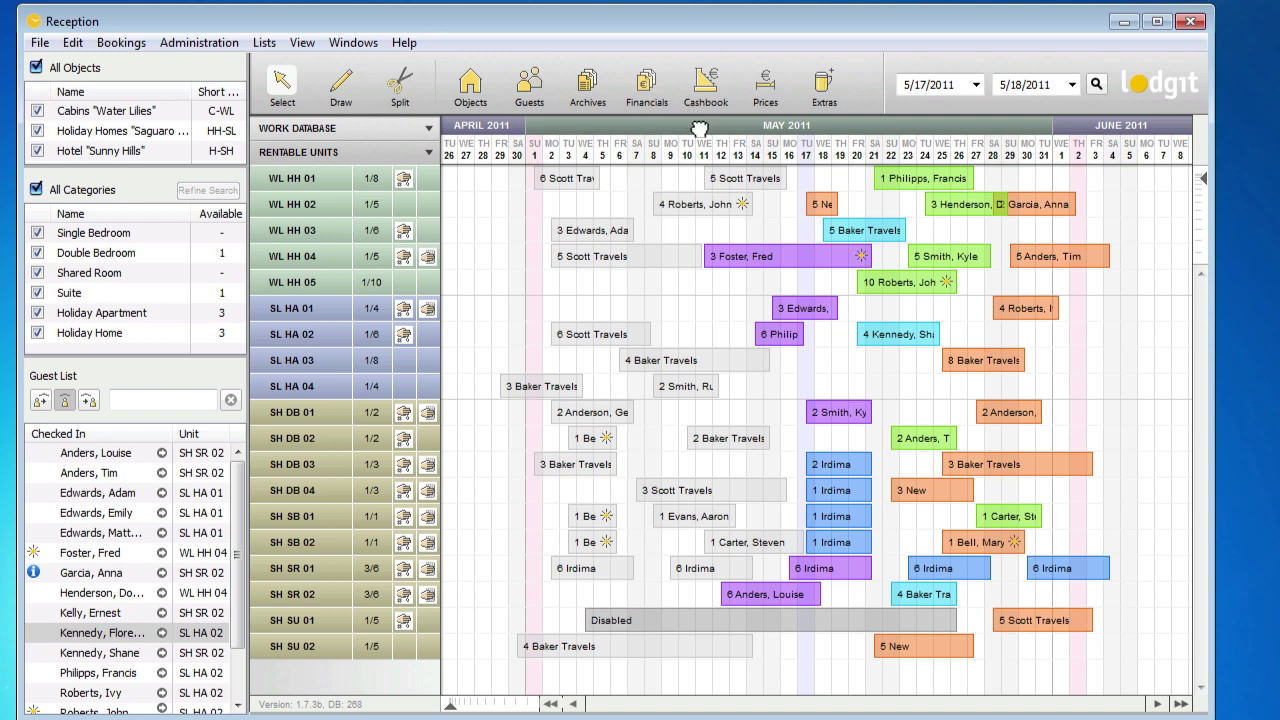
mouse_move(698, 128)
mouse_down()
mouse_move(612, 140)
mouse_move(737, 128)
mouse_move(703, 131)
mouse_up()
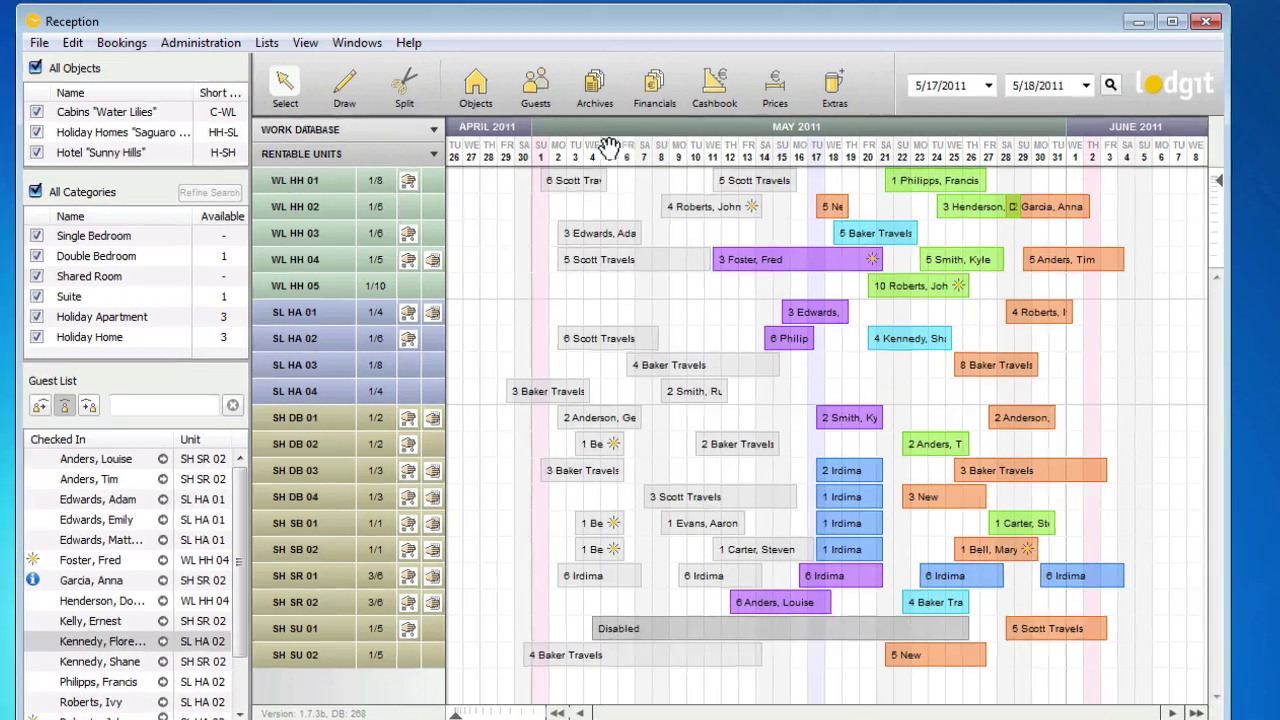
click(310, 44)
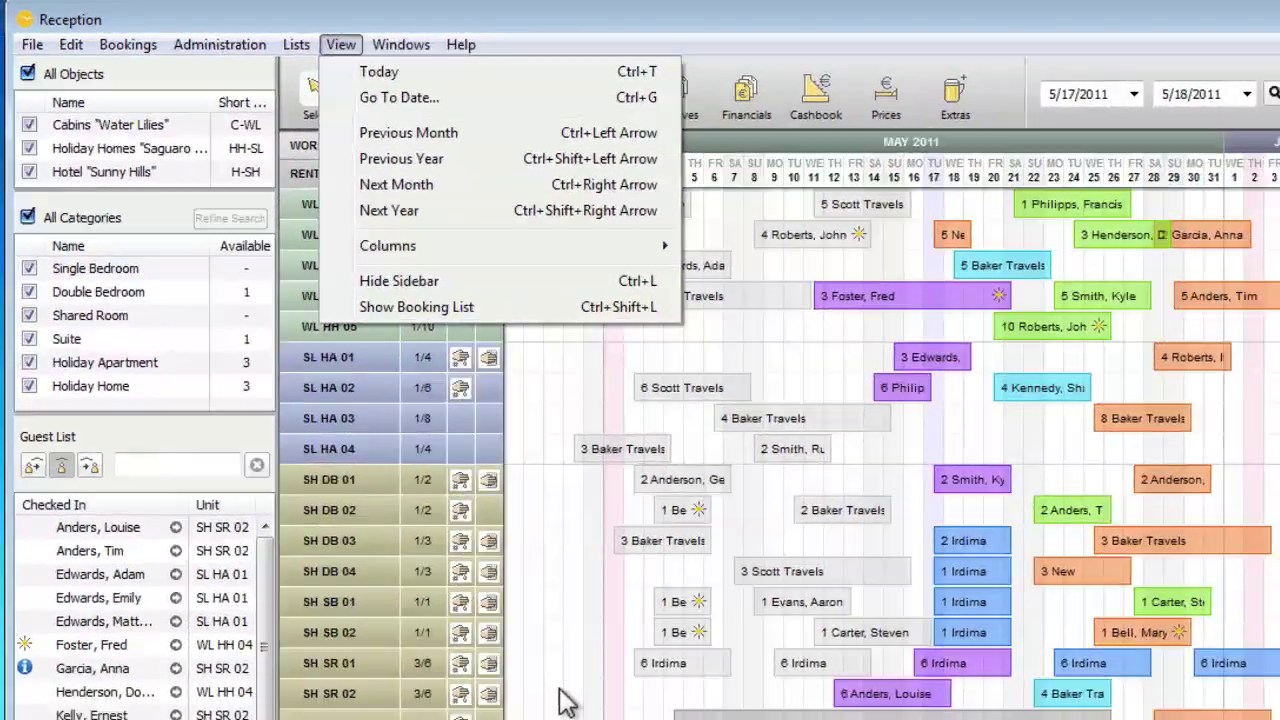
click(595, 712)
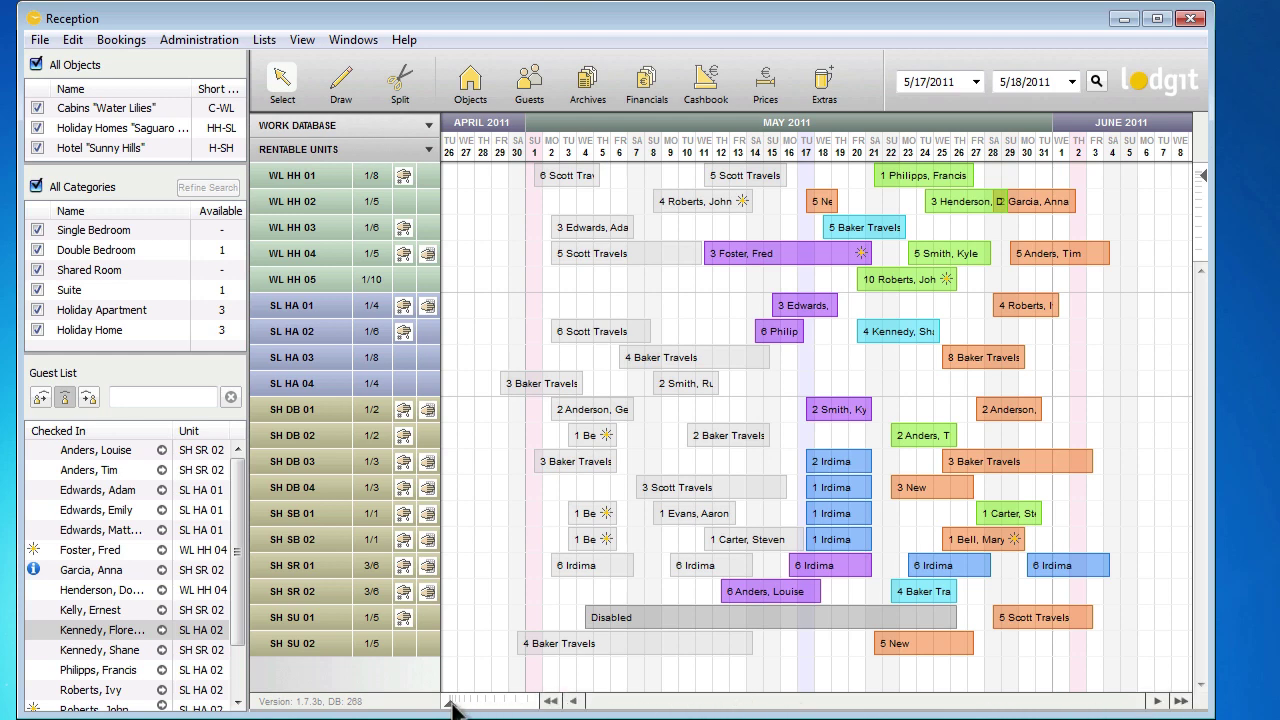
Step: Zoom the timeline to widen the schedule's day columns
scroll(455, 706, up, 5)
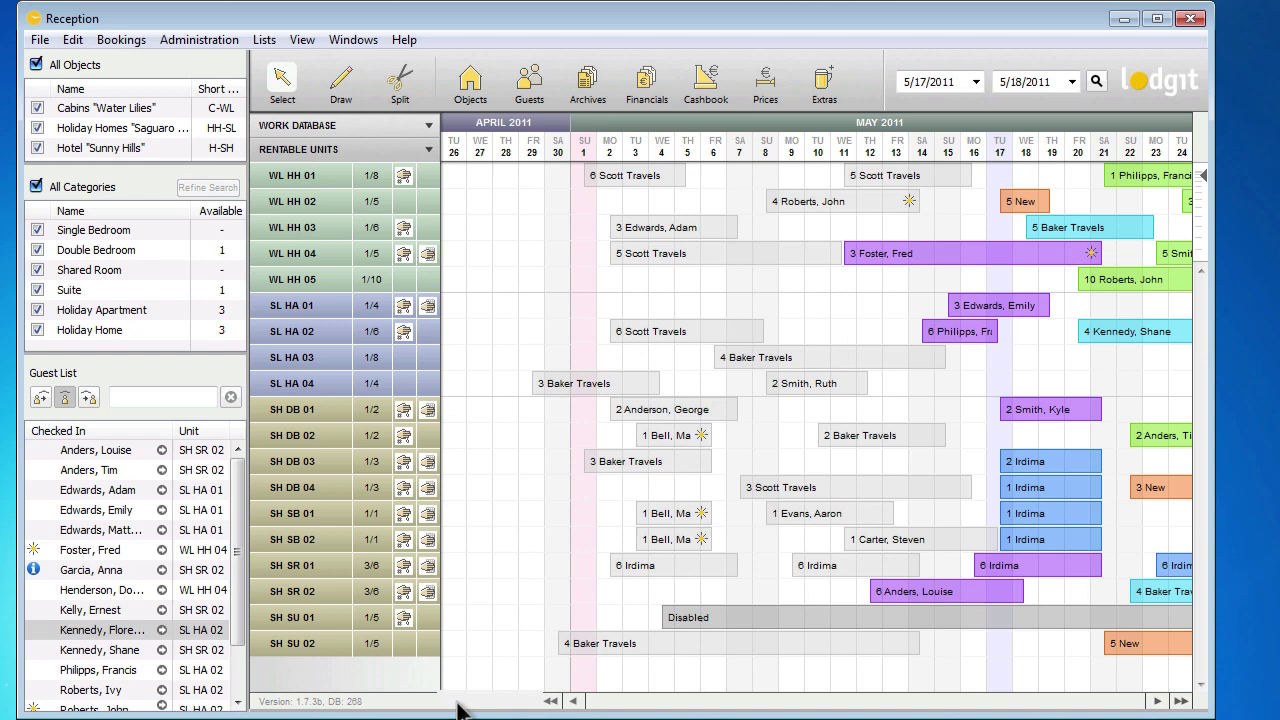
scroll(455, 706, down, 3)
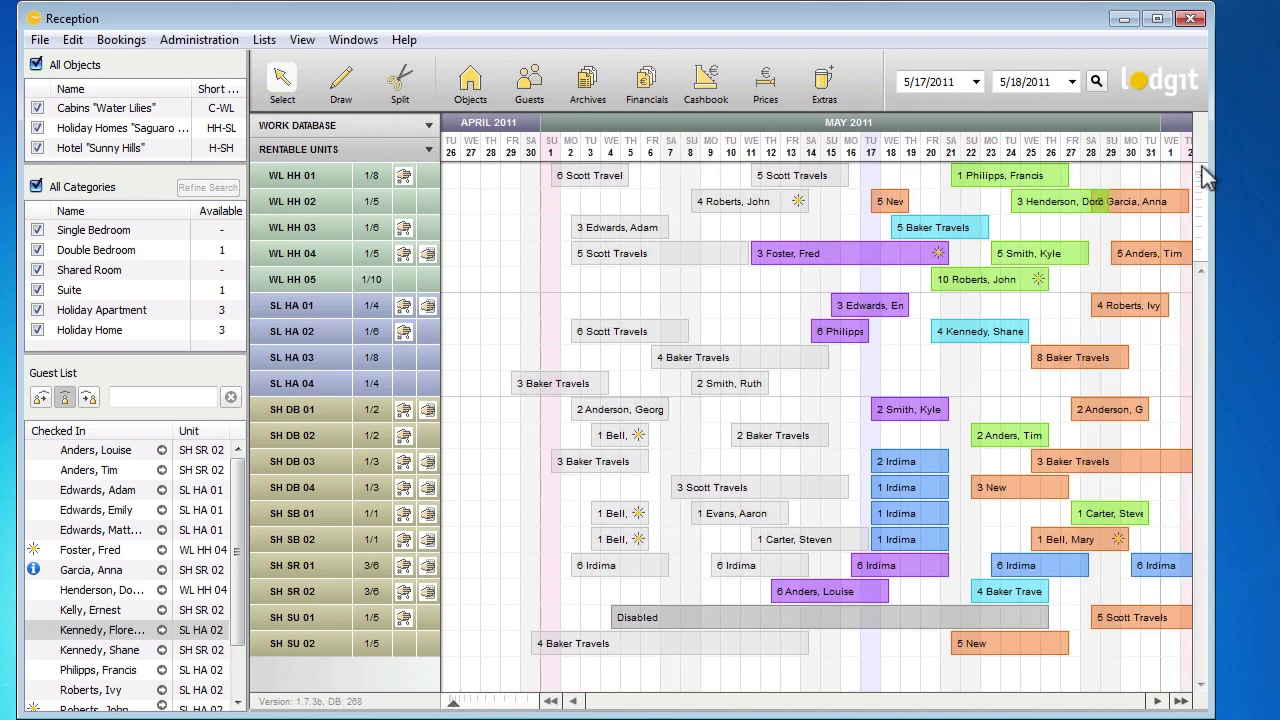
drag(1204, 177, 1202, 176)
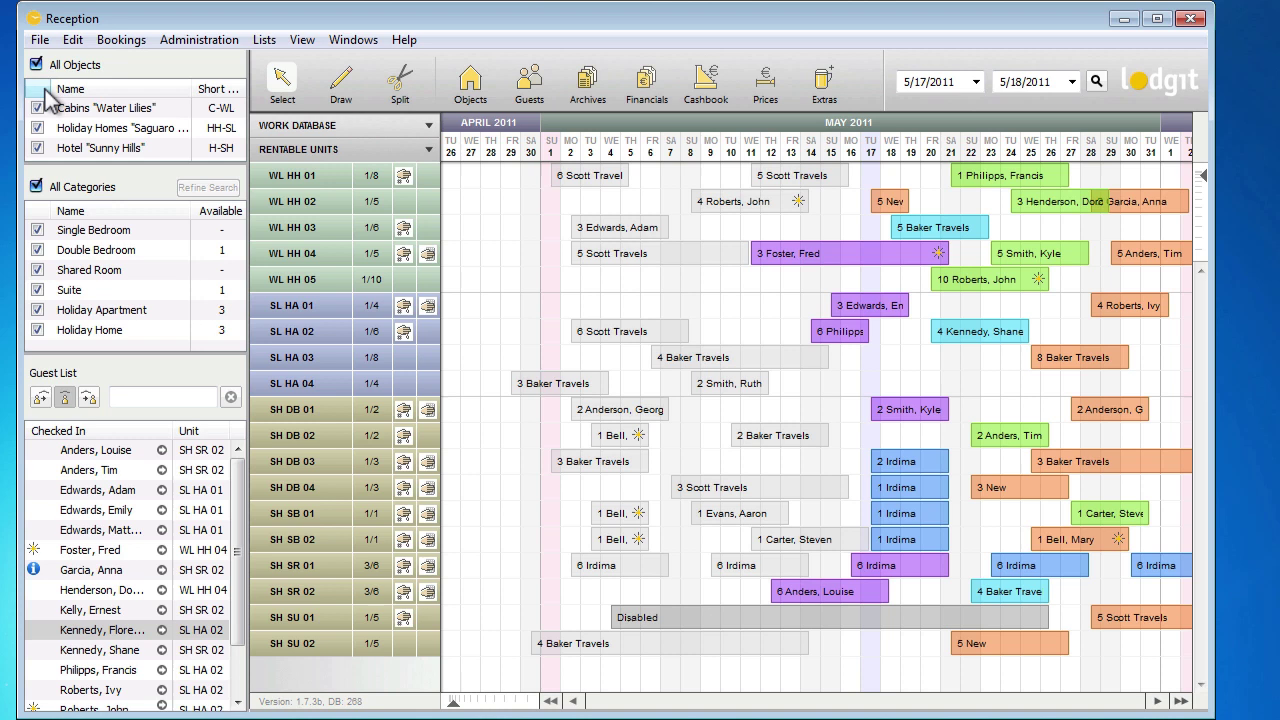
Step: Toggle Hotel "Sunny Hills" and the Single/Double Bedroom filters, ending with all categories checked
click(37, 148)
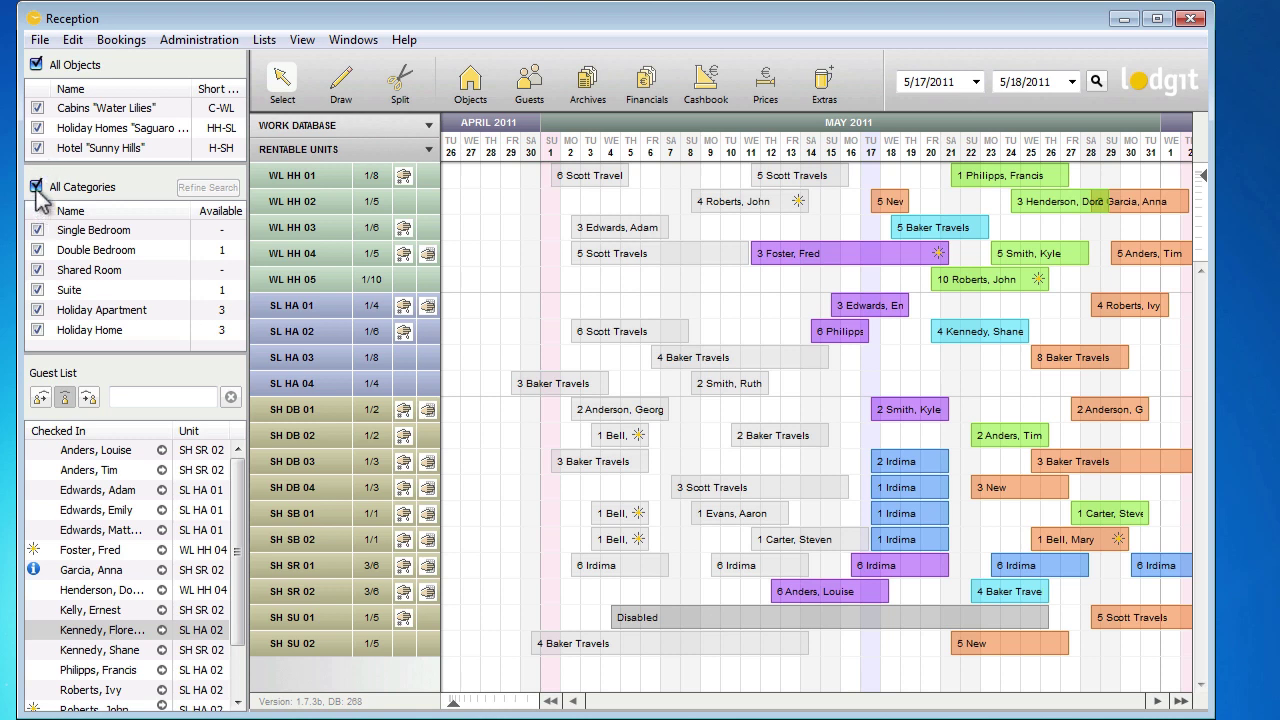
click(37, 190)
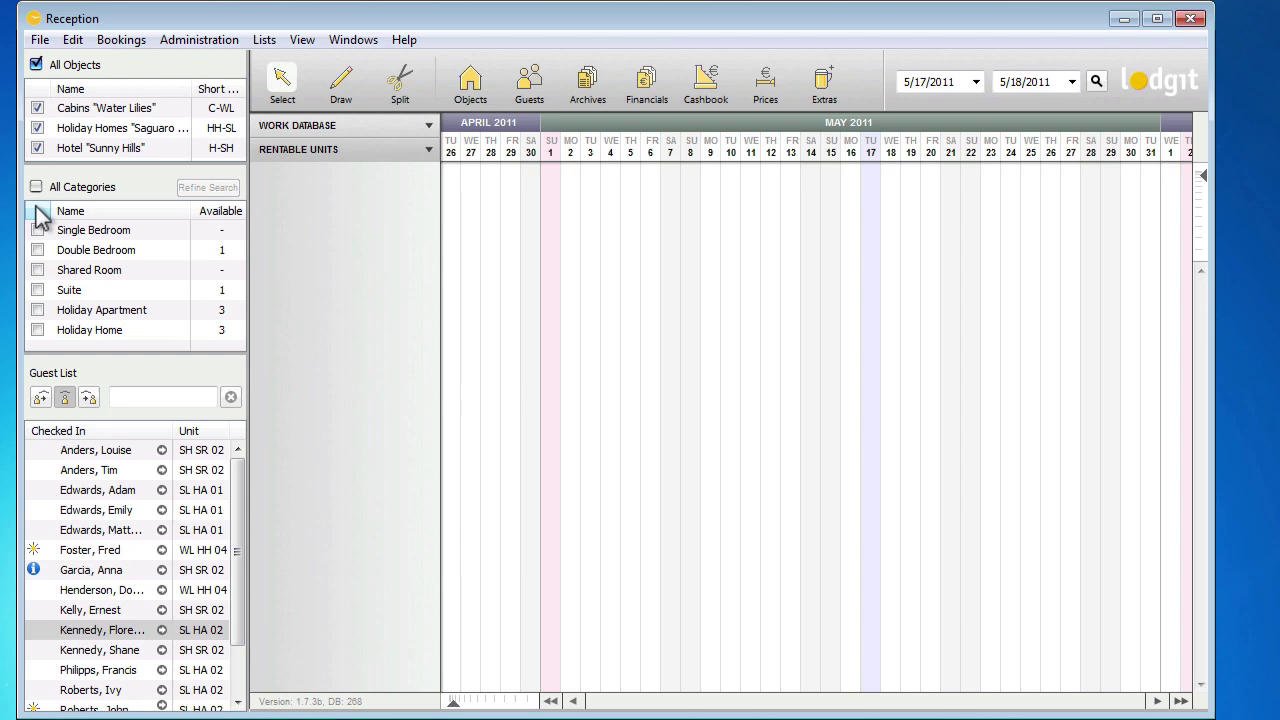
click(38, 231)
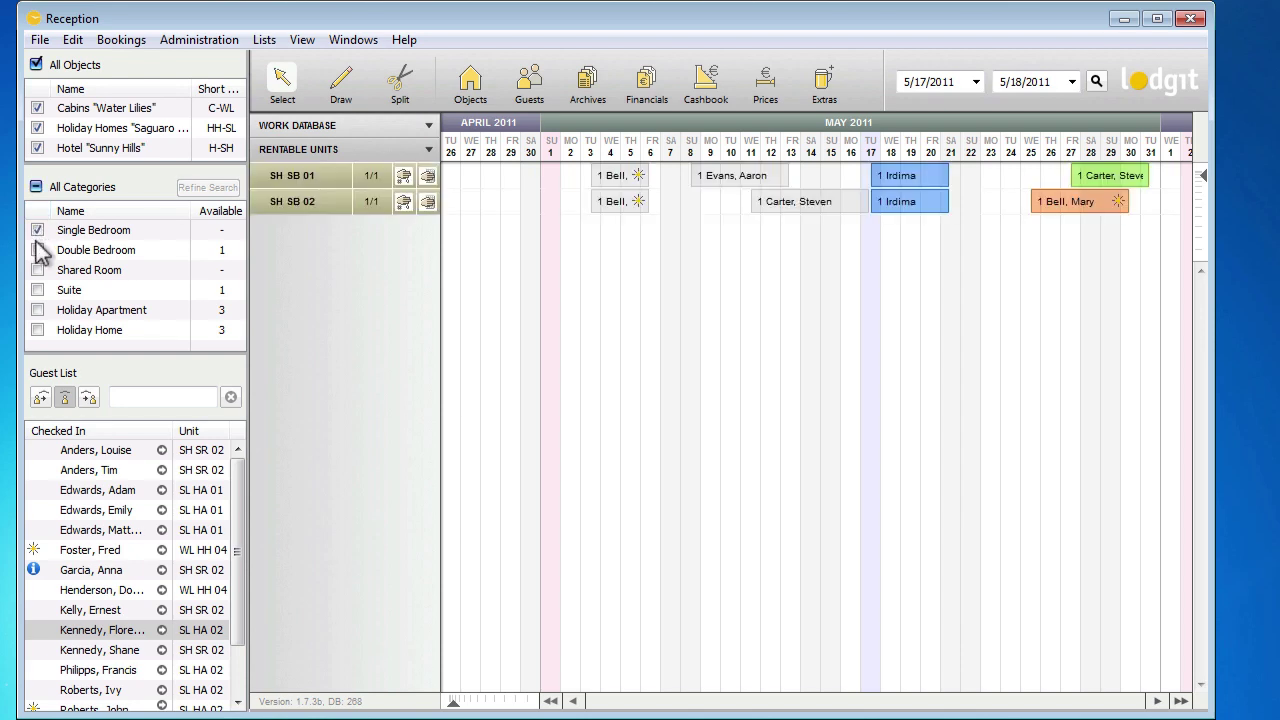
click(38, 251)
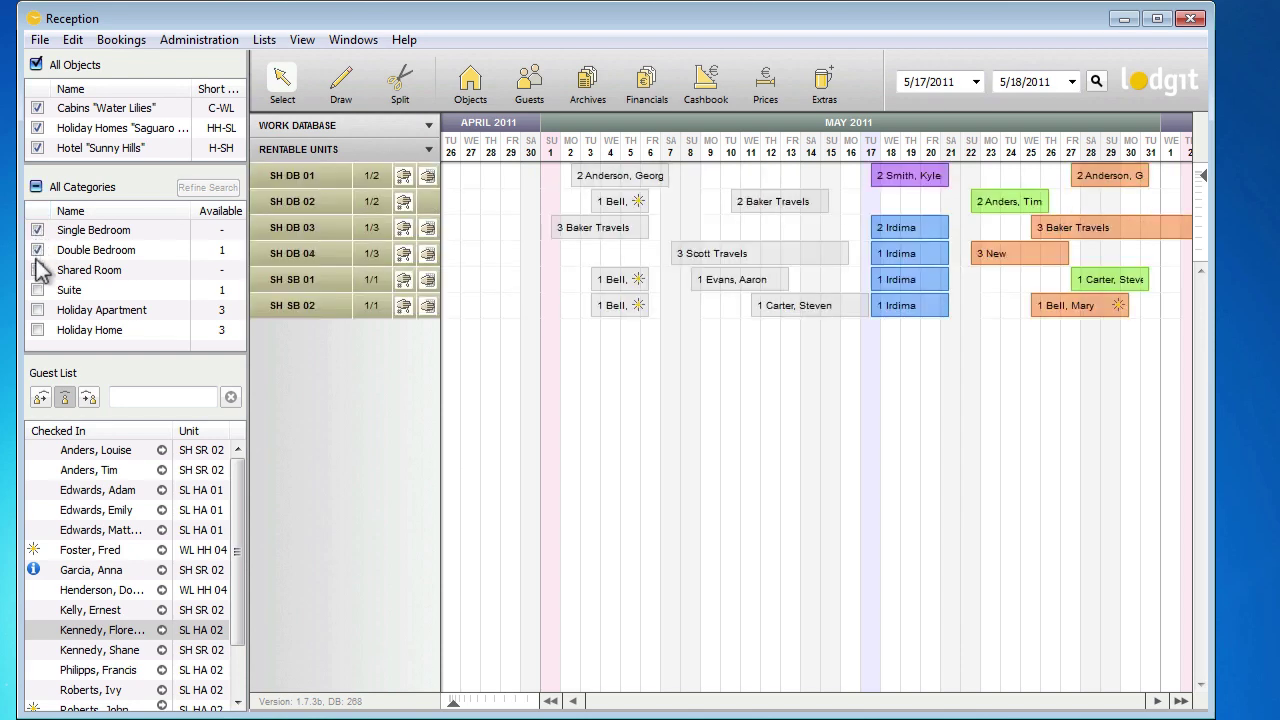
click(36, 187)
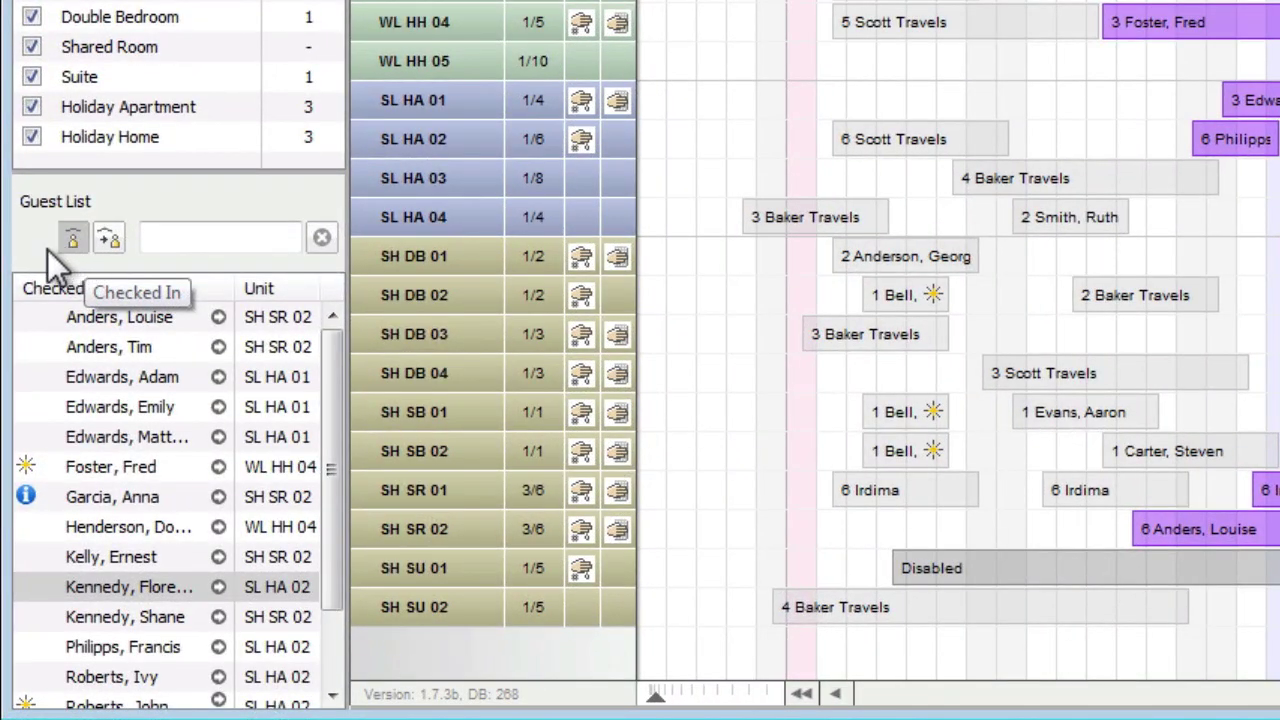
Step: Switch the Guest List from today's arrivals and departures to Checked In guests
click(38, 249)
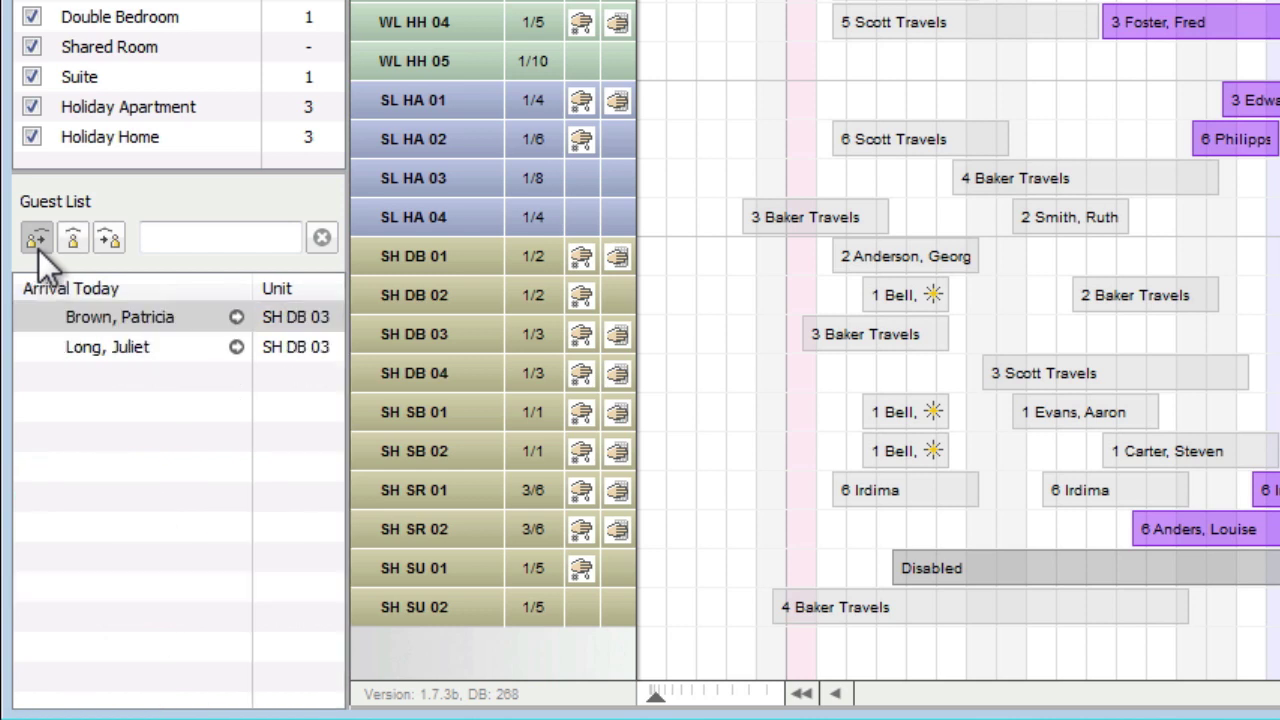
click(106, 243)
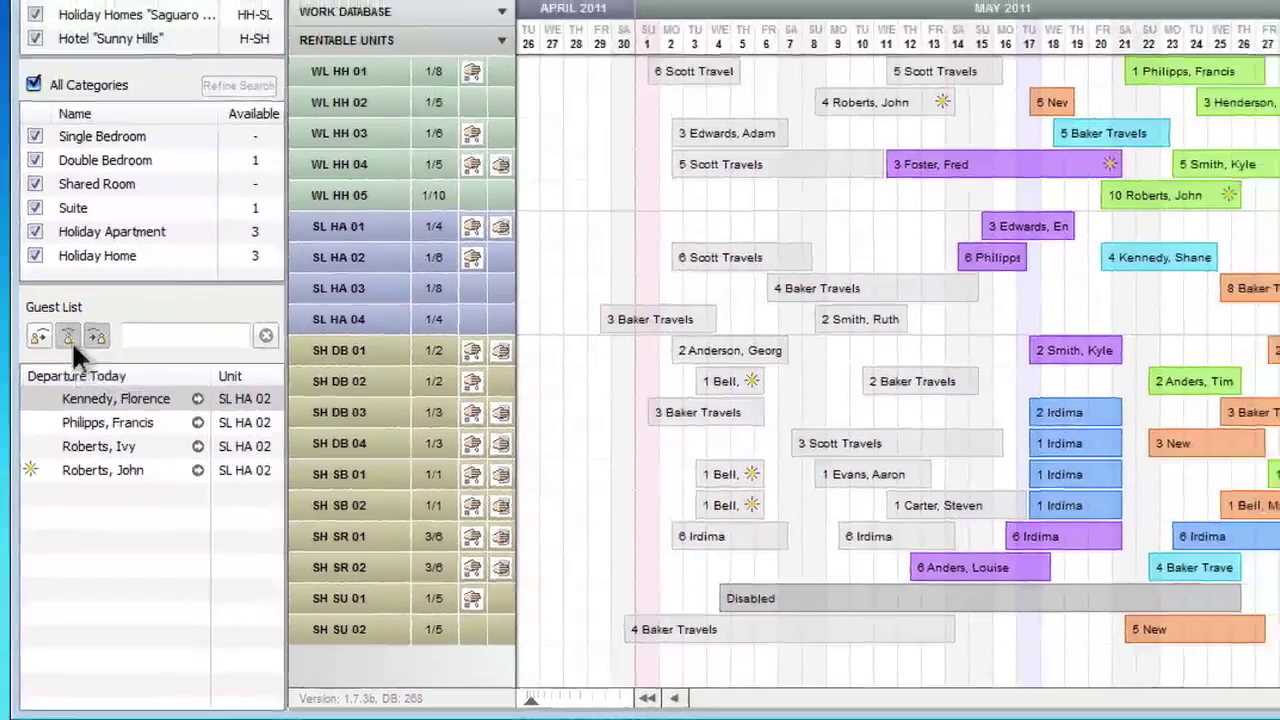
click(70, 338)
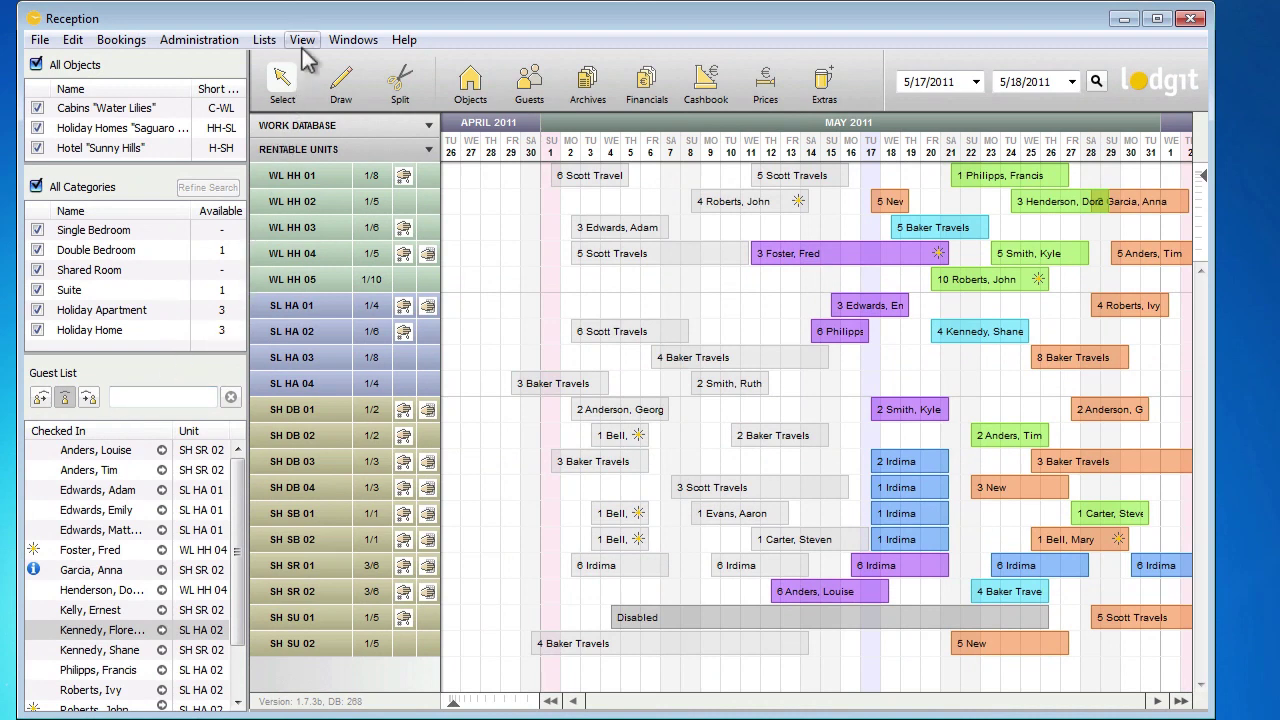
Step: Show the booking list and search it by the guest's surname, narrowing 54 bookings to 3
click(302, 40)
click(312, 264)
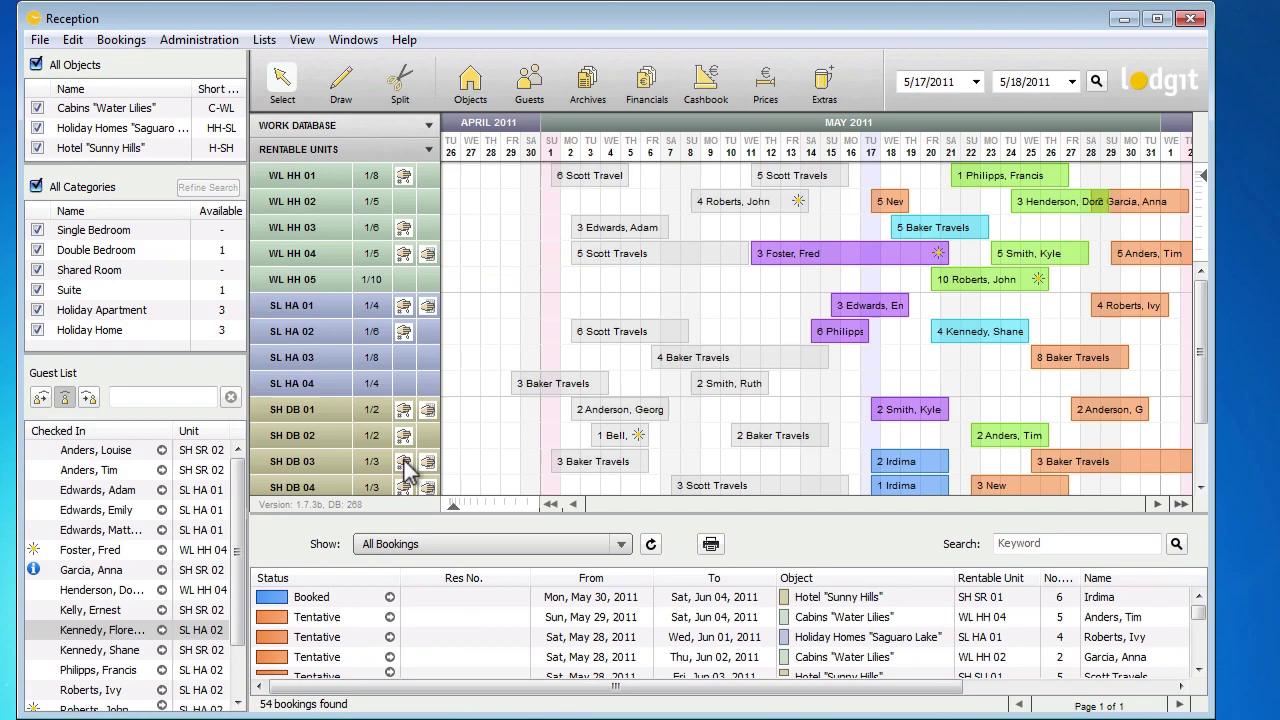
click(1022, 542)
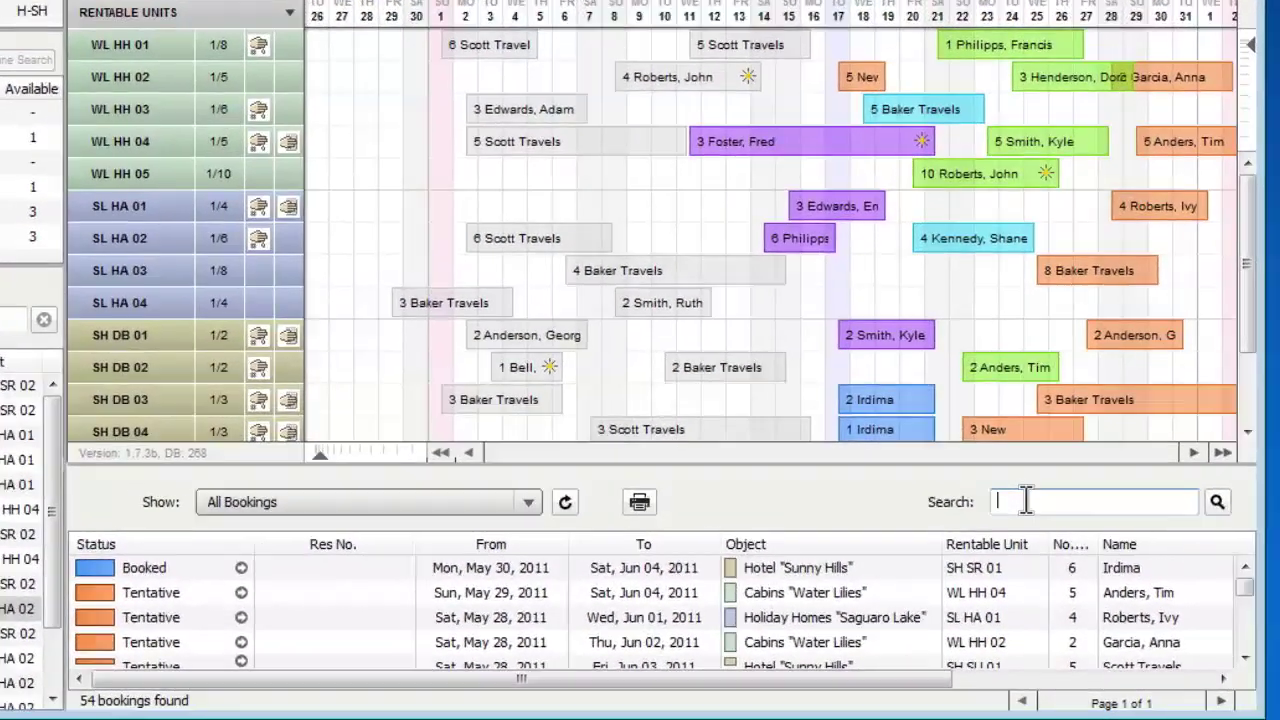
text(roberts)
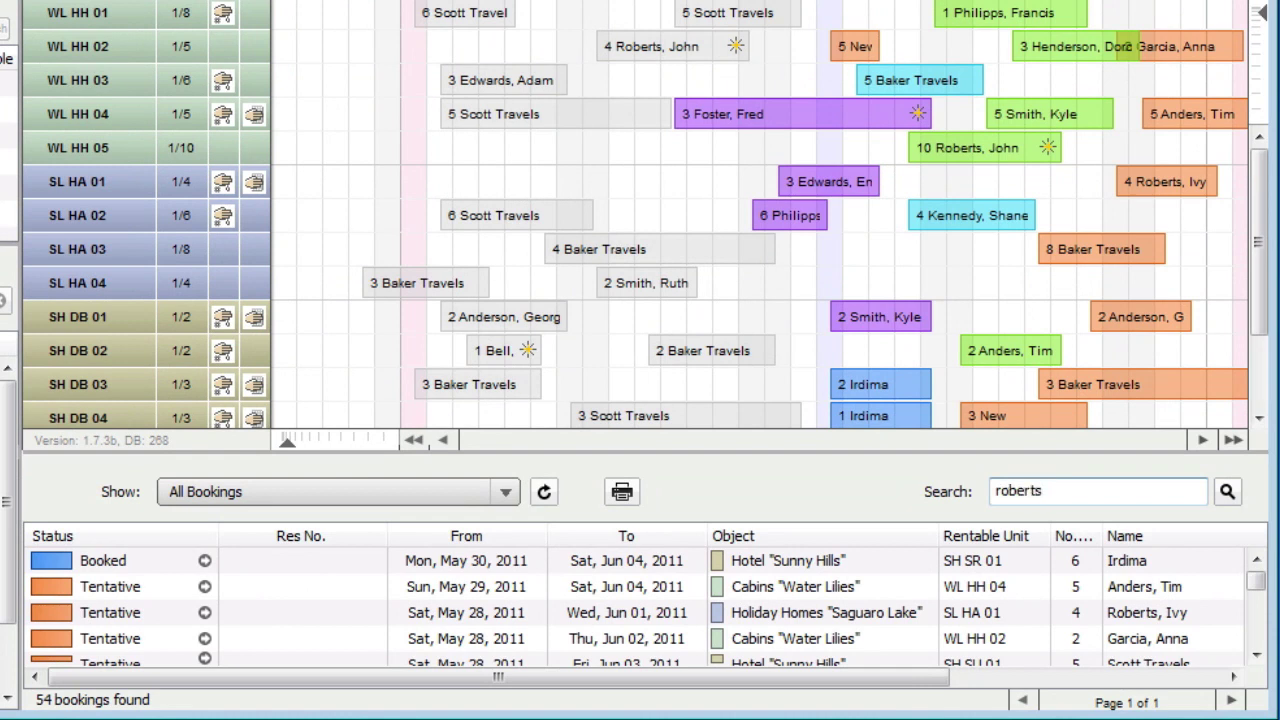
click(1226, 490)
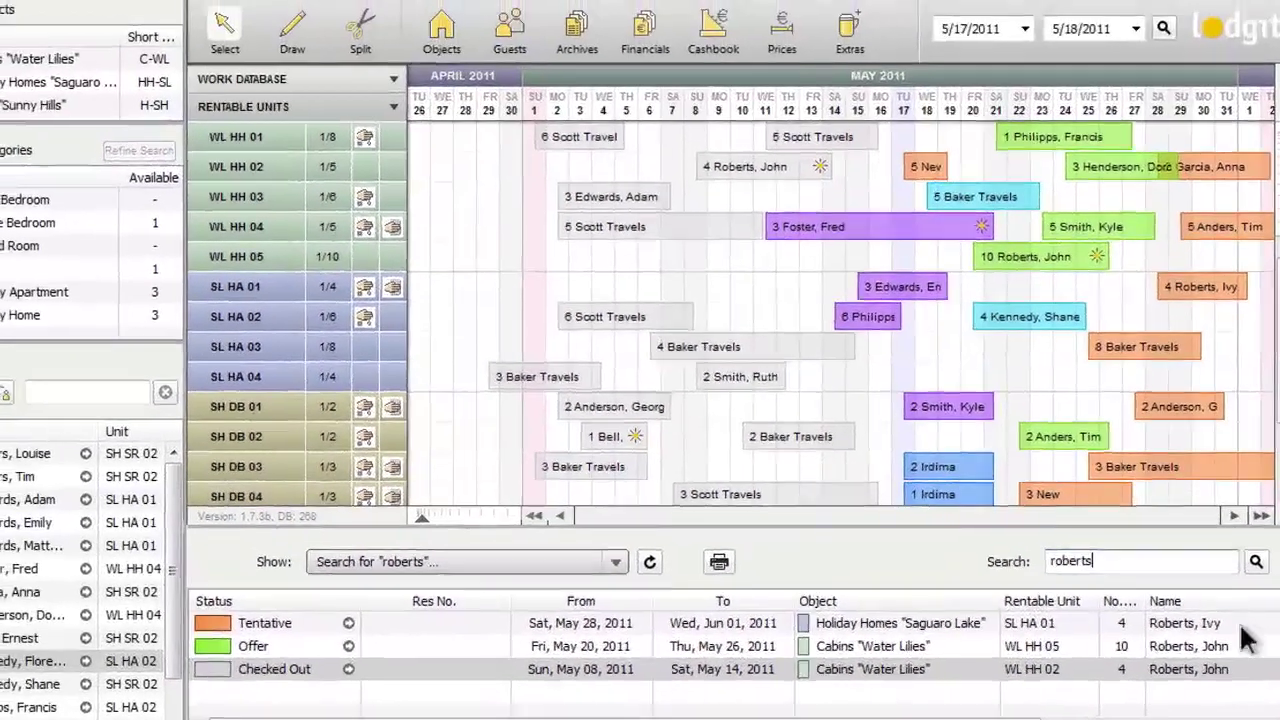
Step: View the tentative SL HA 01 booking's details, then jump the schedule to it
double_click(1233, 605)
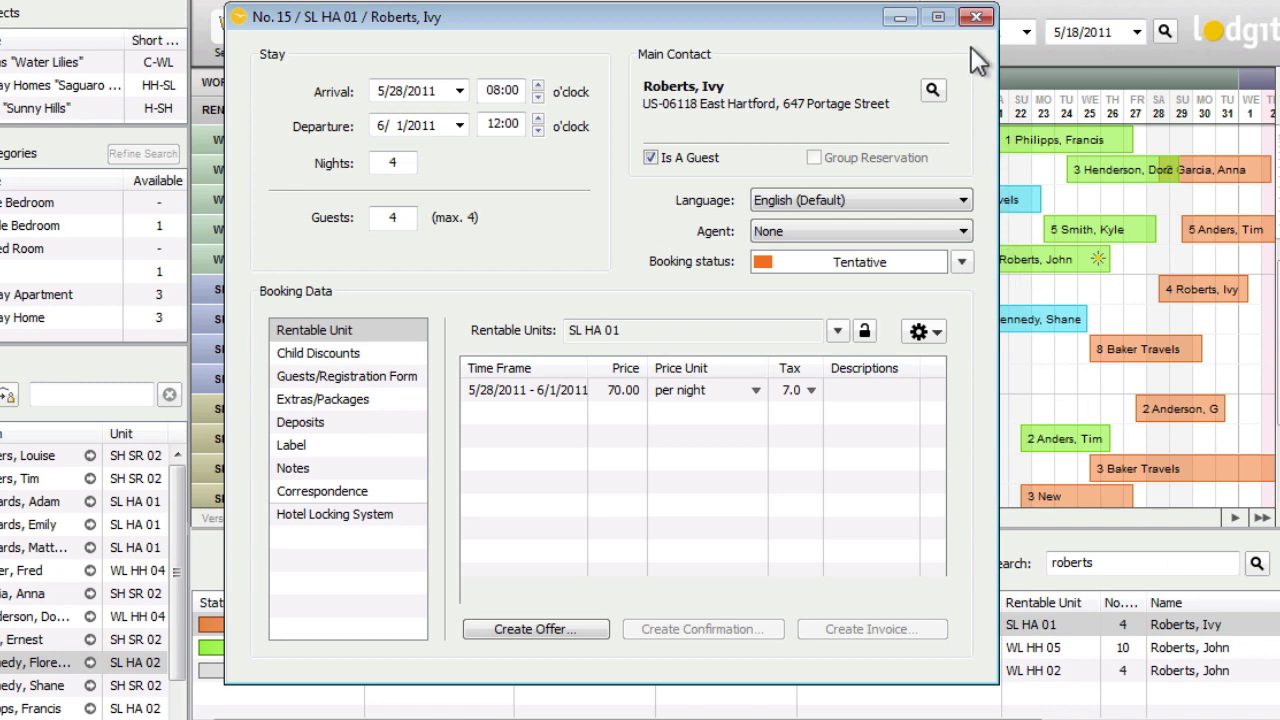
click(975, 17)
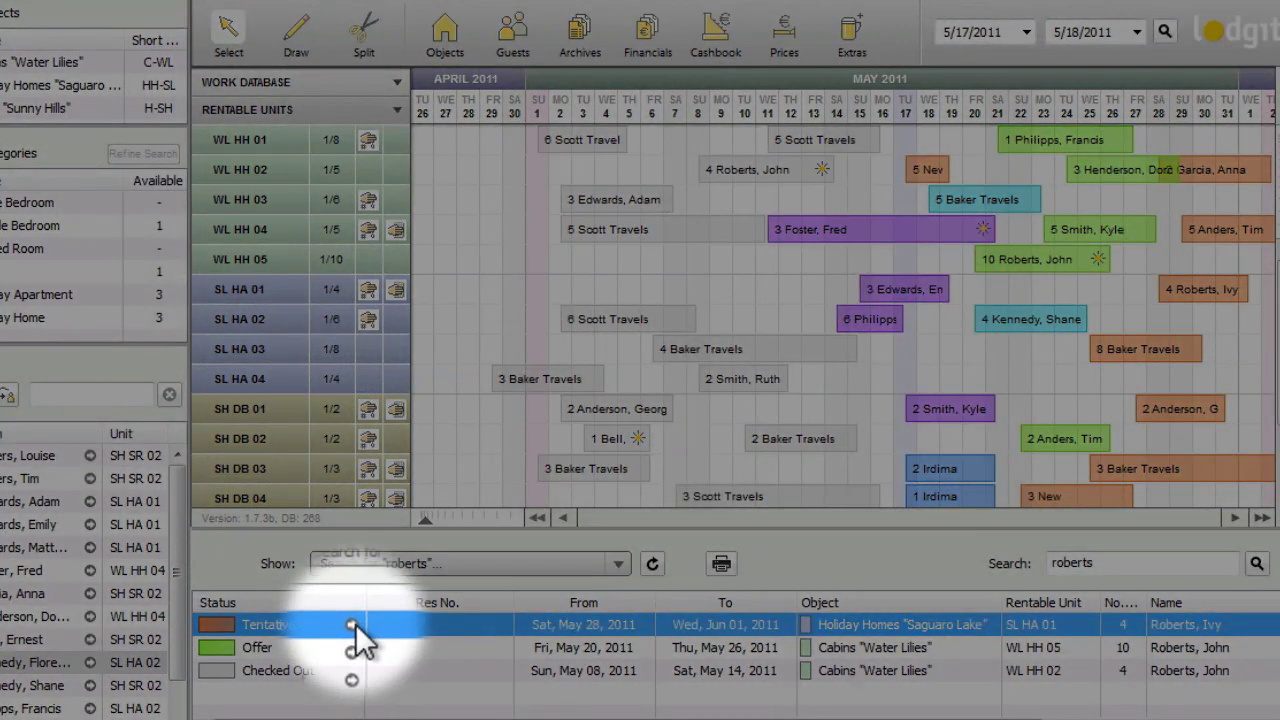
click(352, 624)
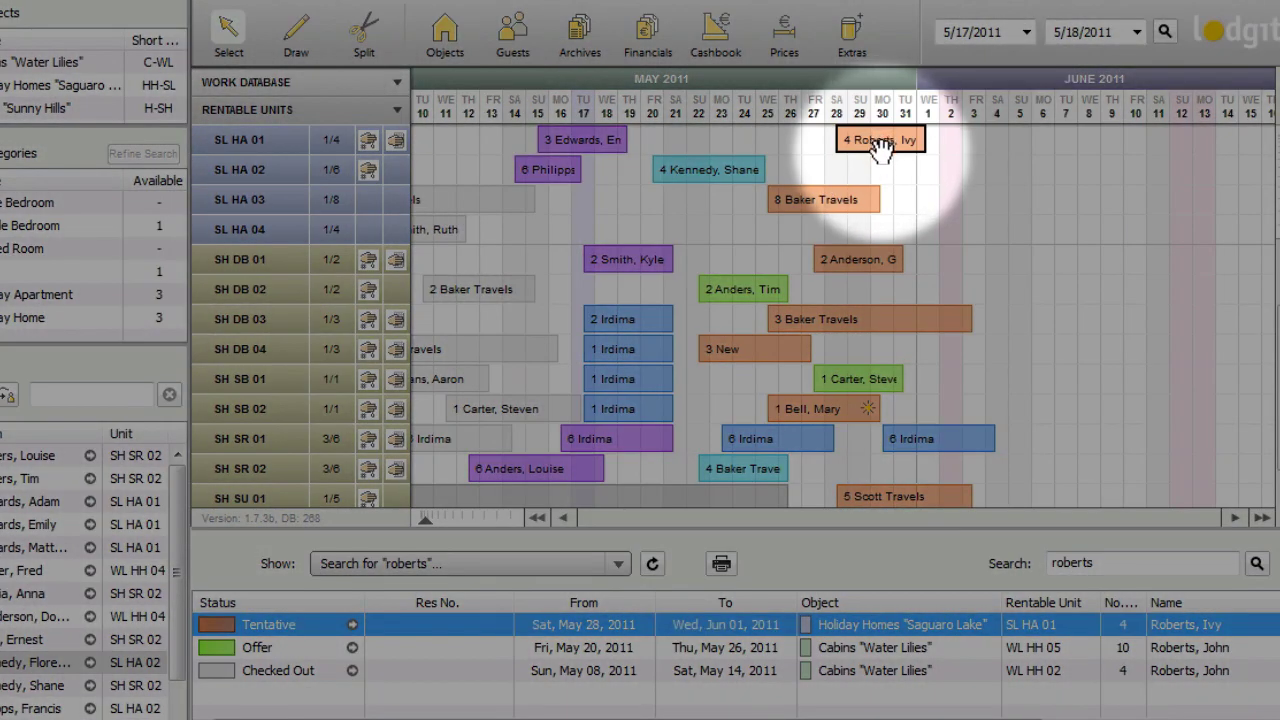
mouse_move(880, 147)
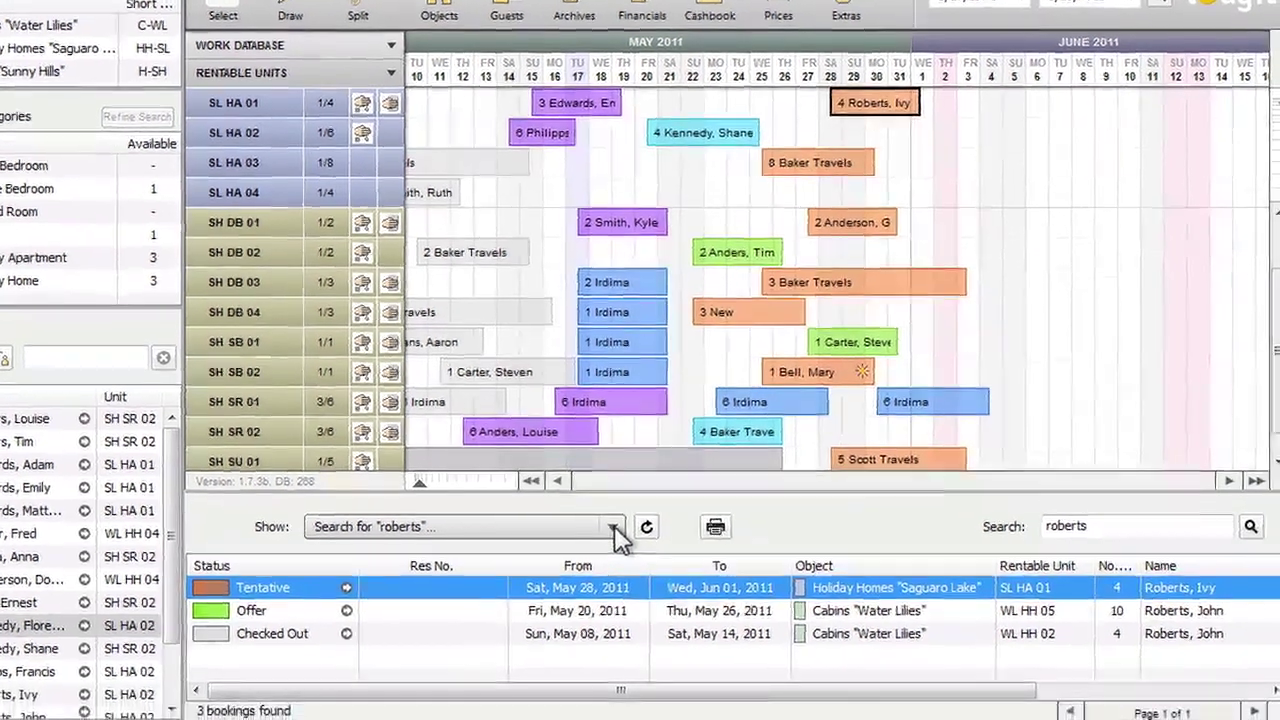
Step: Filter the booking list to "Invoice Items - not yet billed", showing 32 bookings
click(619, 559)
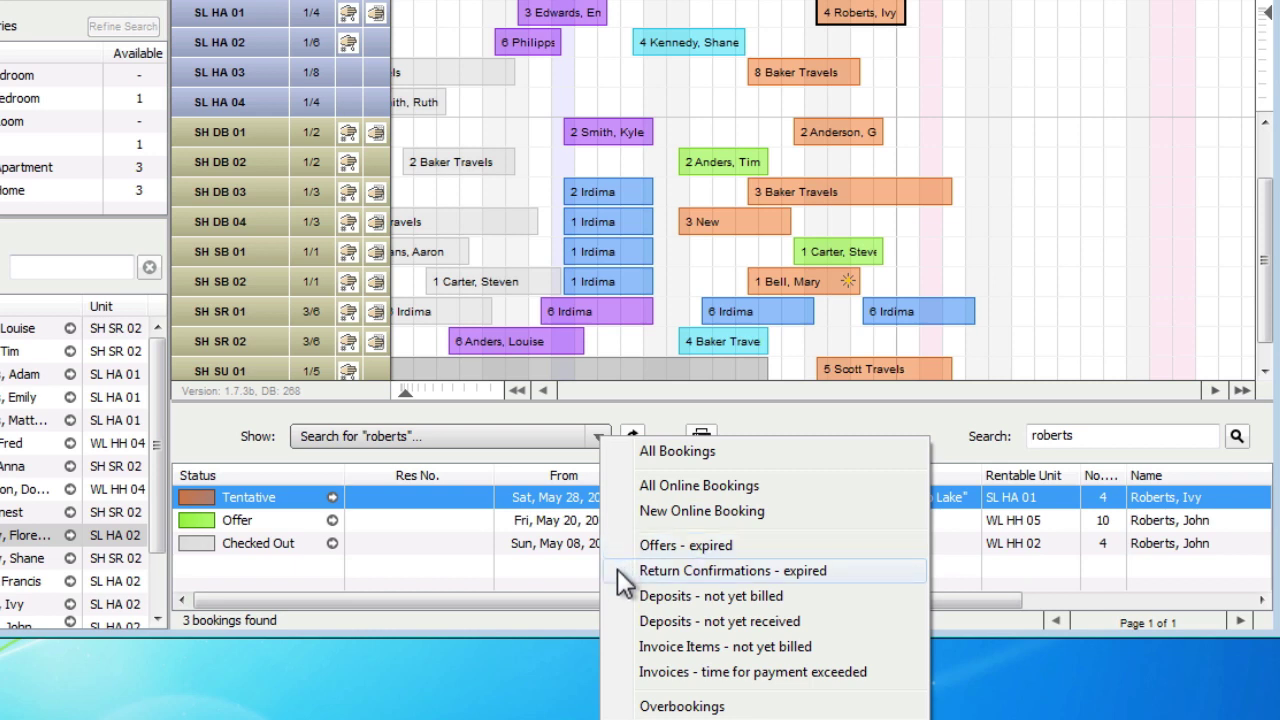
click(606, 647)
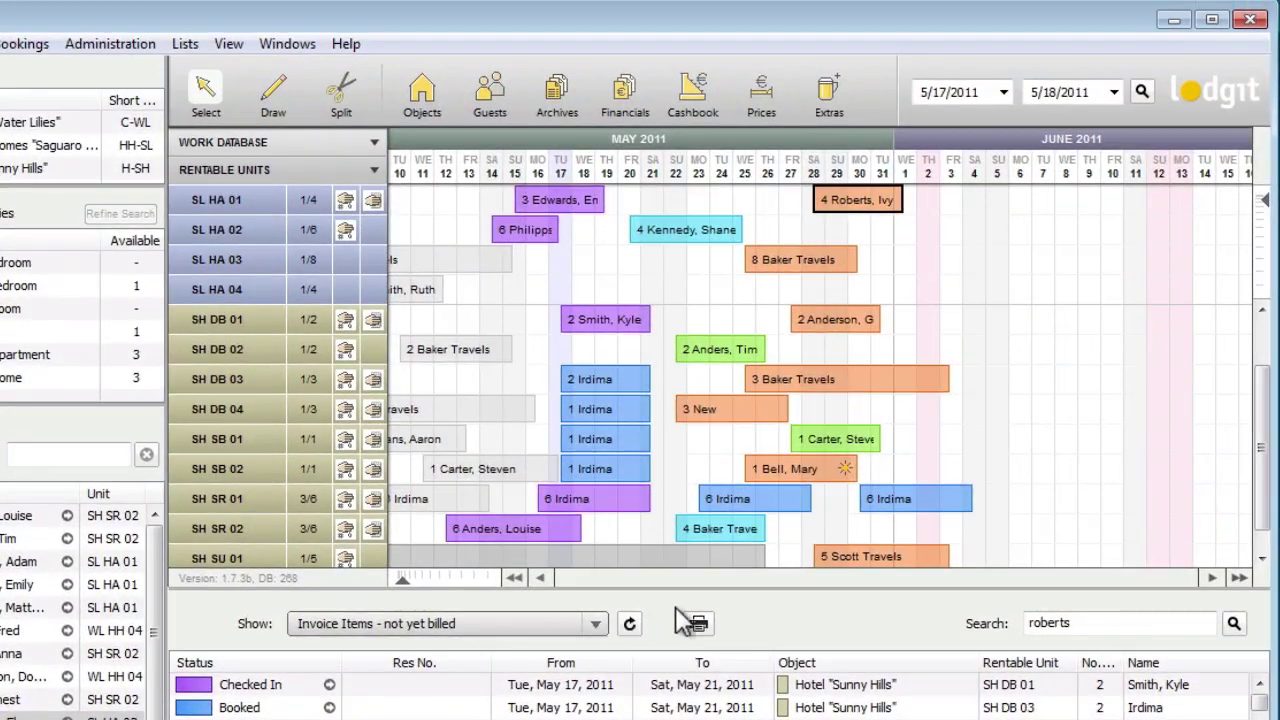
Step: Search vacant units for 5/17–5/20/2011, toggle Refine Search on, then back to all units
click(1115, 92)
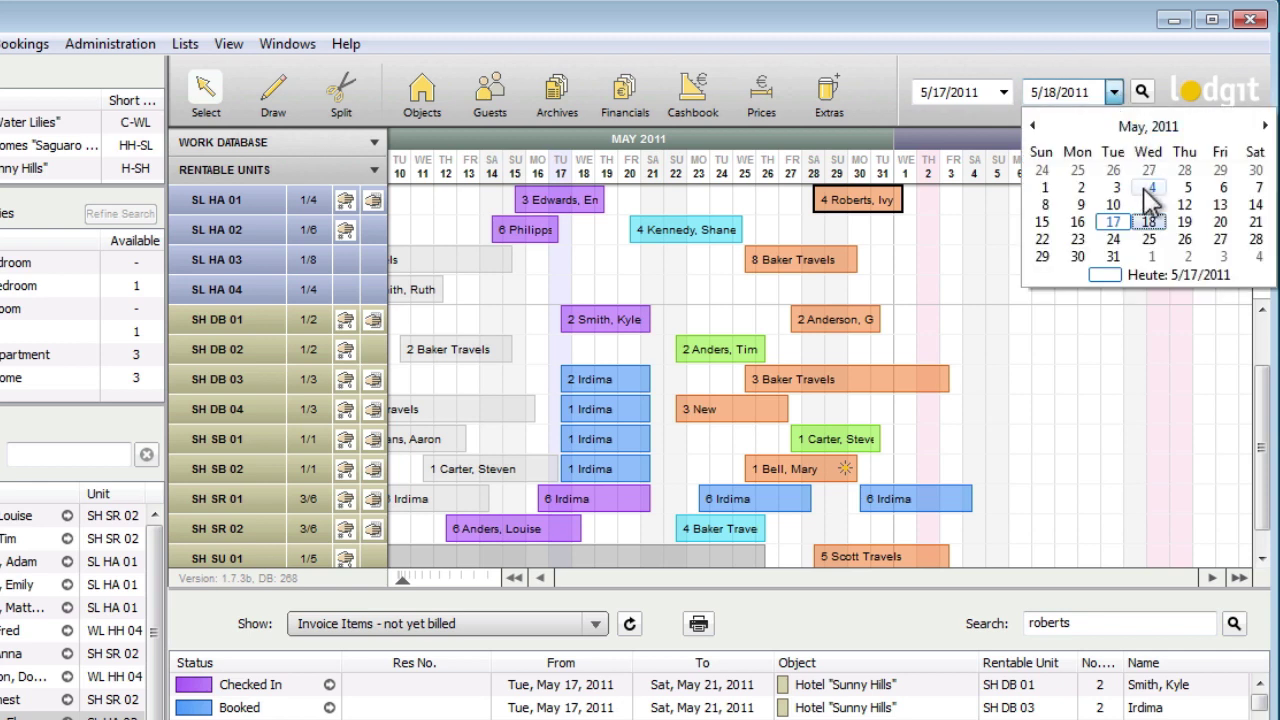
click(1220, 222)
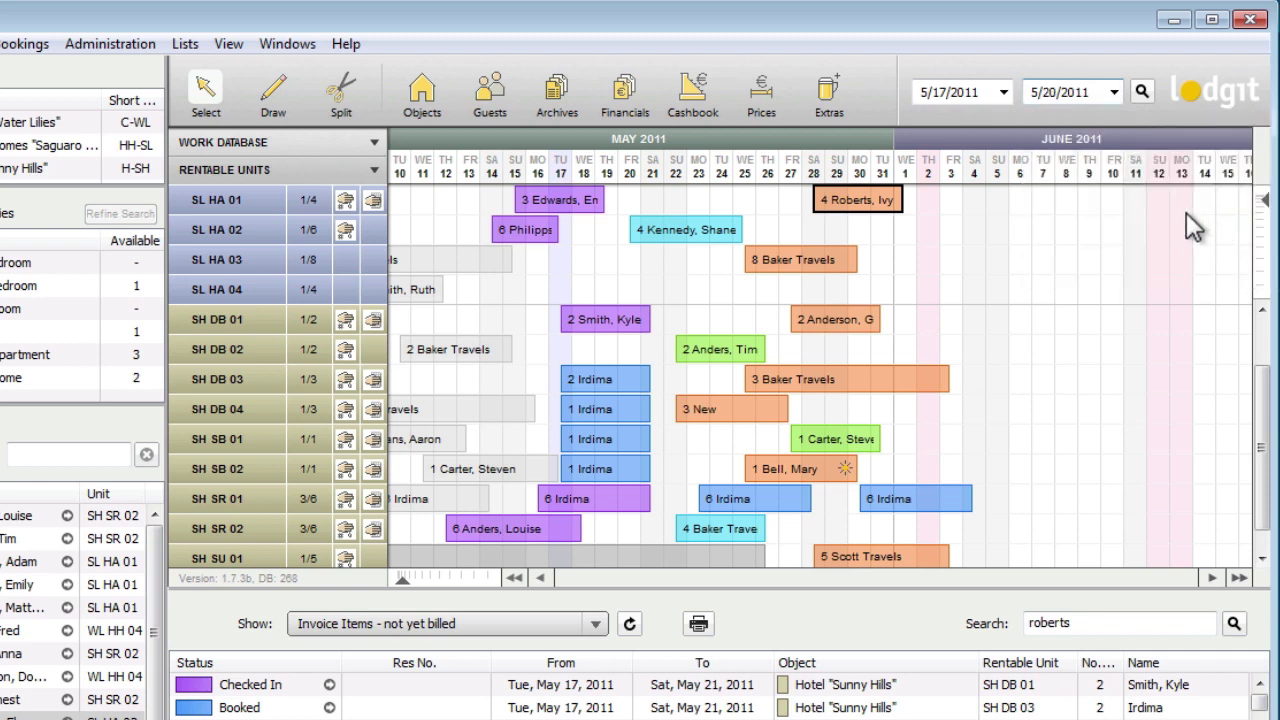
click(1140, 93)
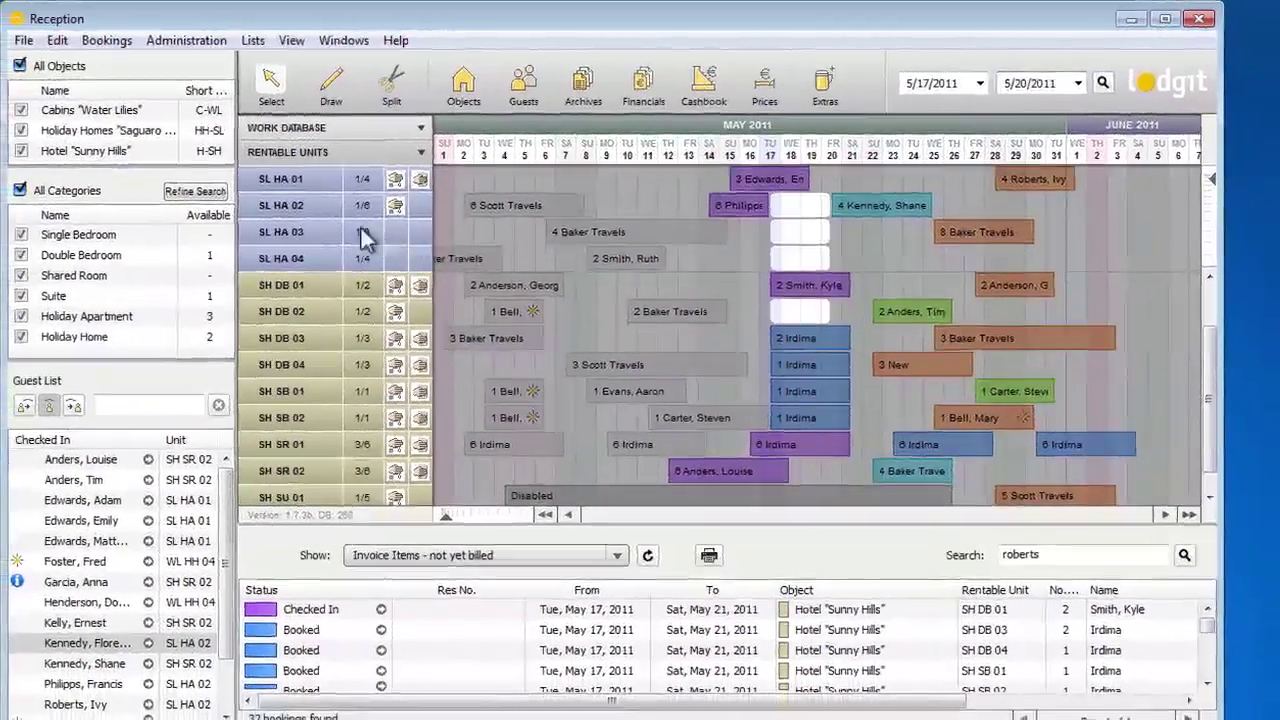
click(197, 191)
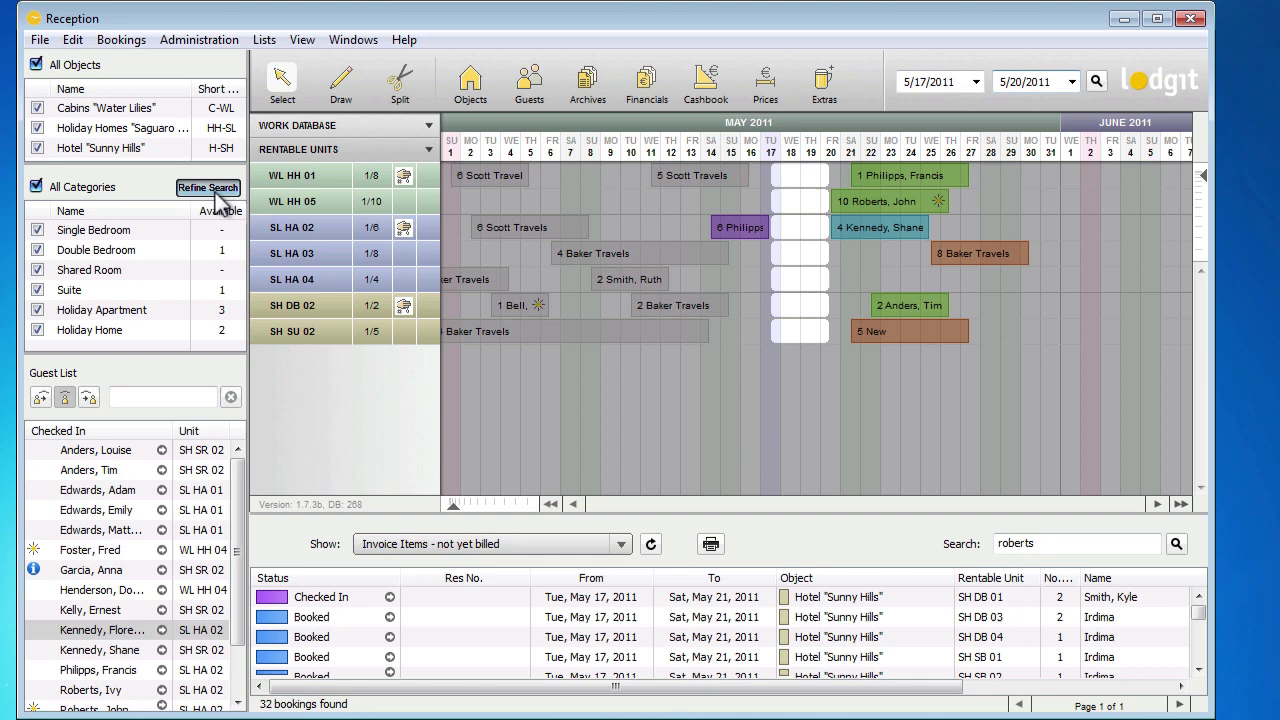
click(215, 192)
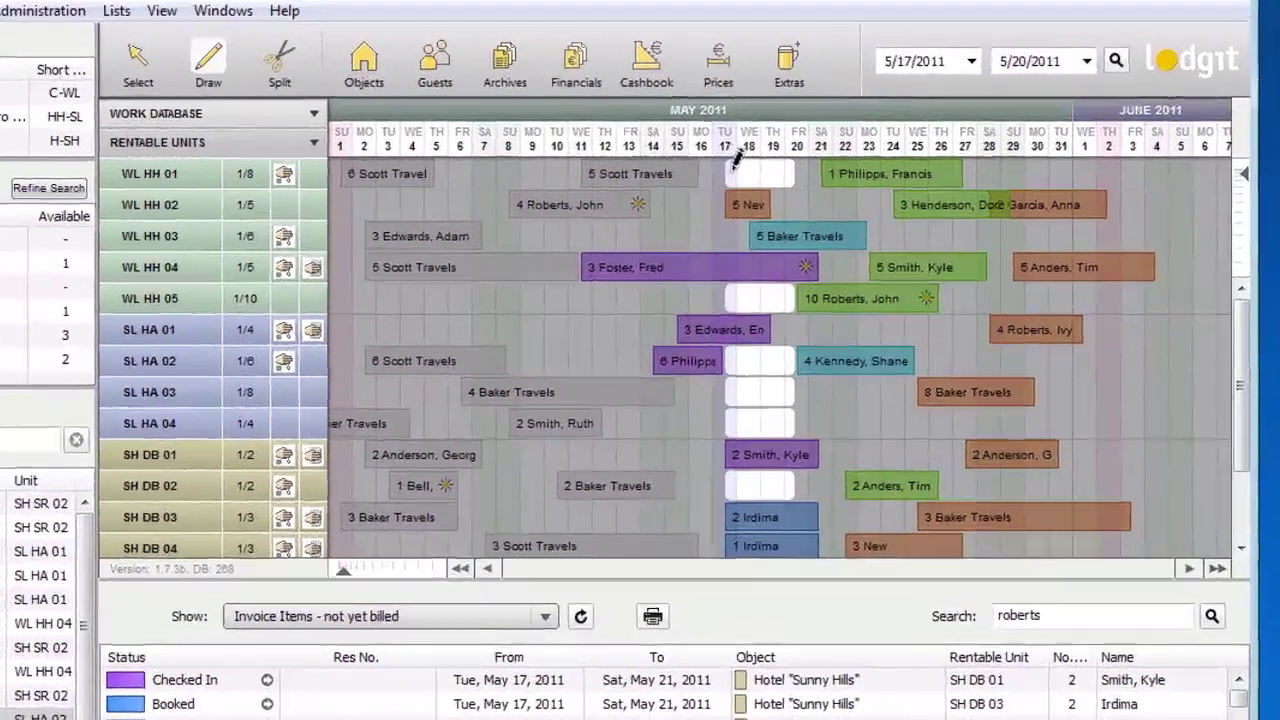
Step: Draw tentative booking 79 across May 17–19 in the WL HH 01 row
drag(735, 170, 783, 168)
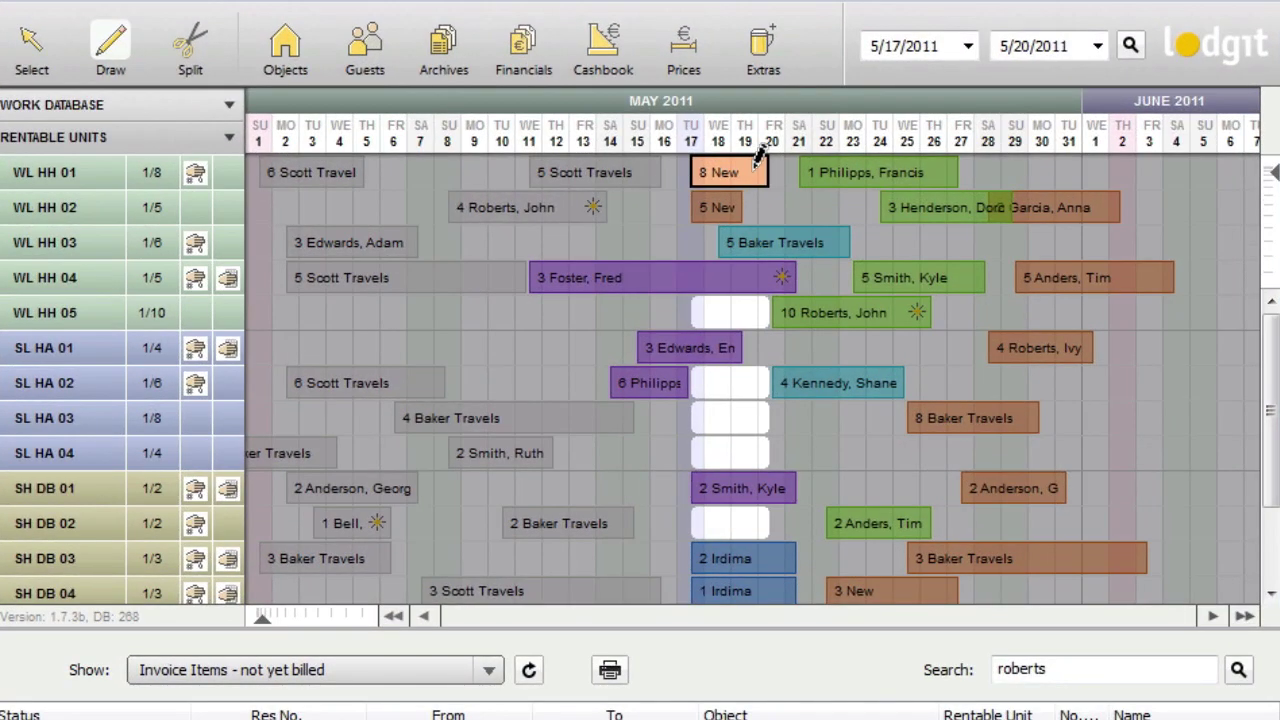
mouse_move(757, 172)
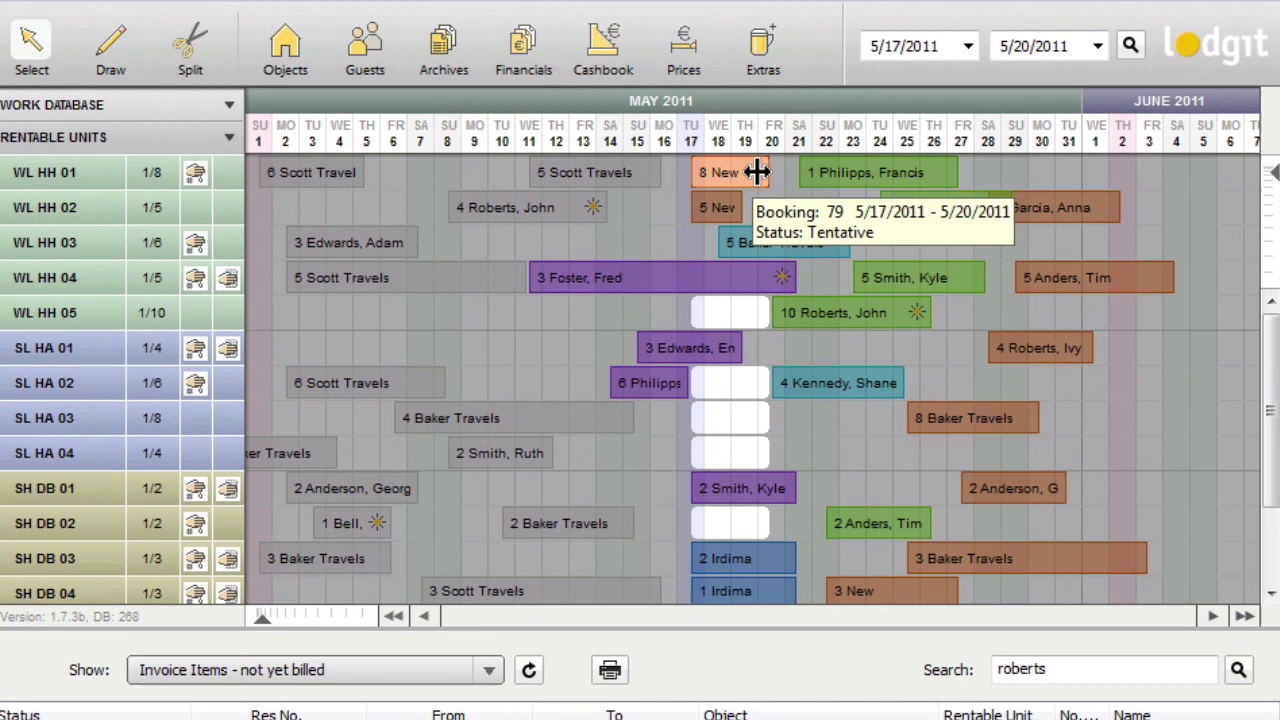